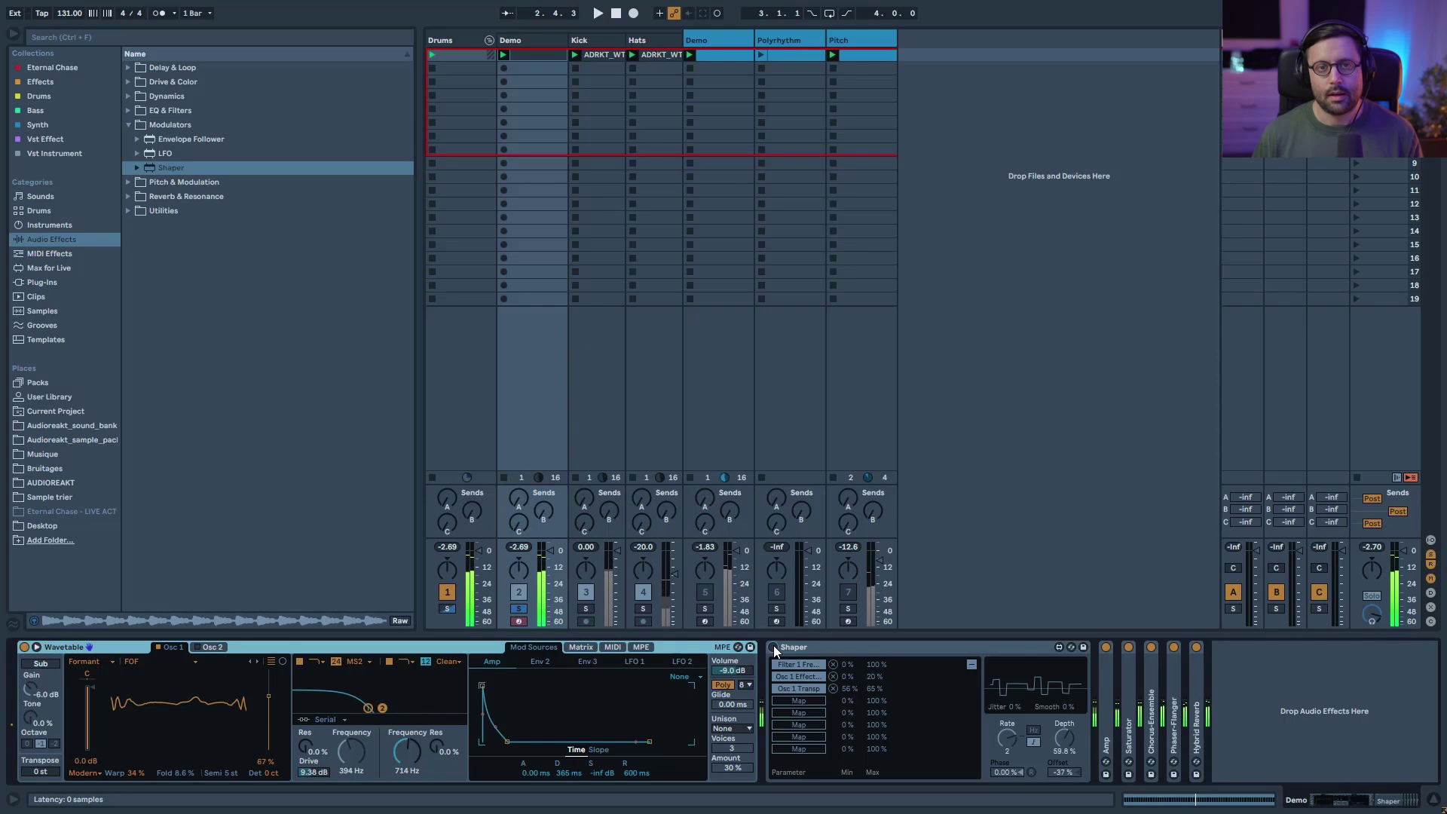
- Switch on the Shaper after Wavetable and unsolo the Demo track so the drums play
click(773, 647)
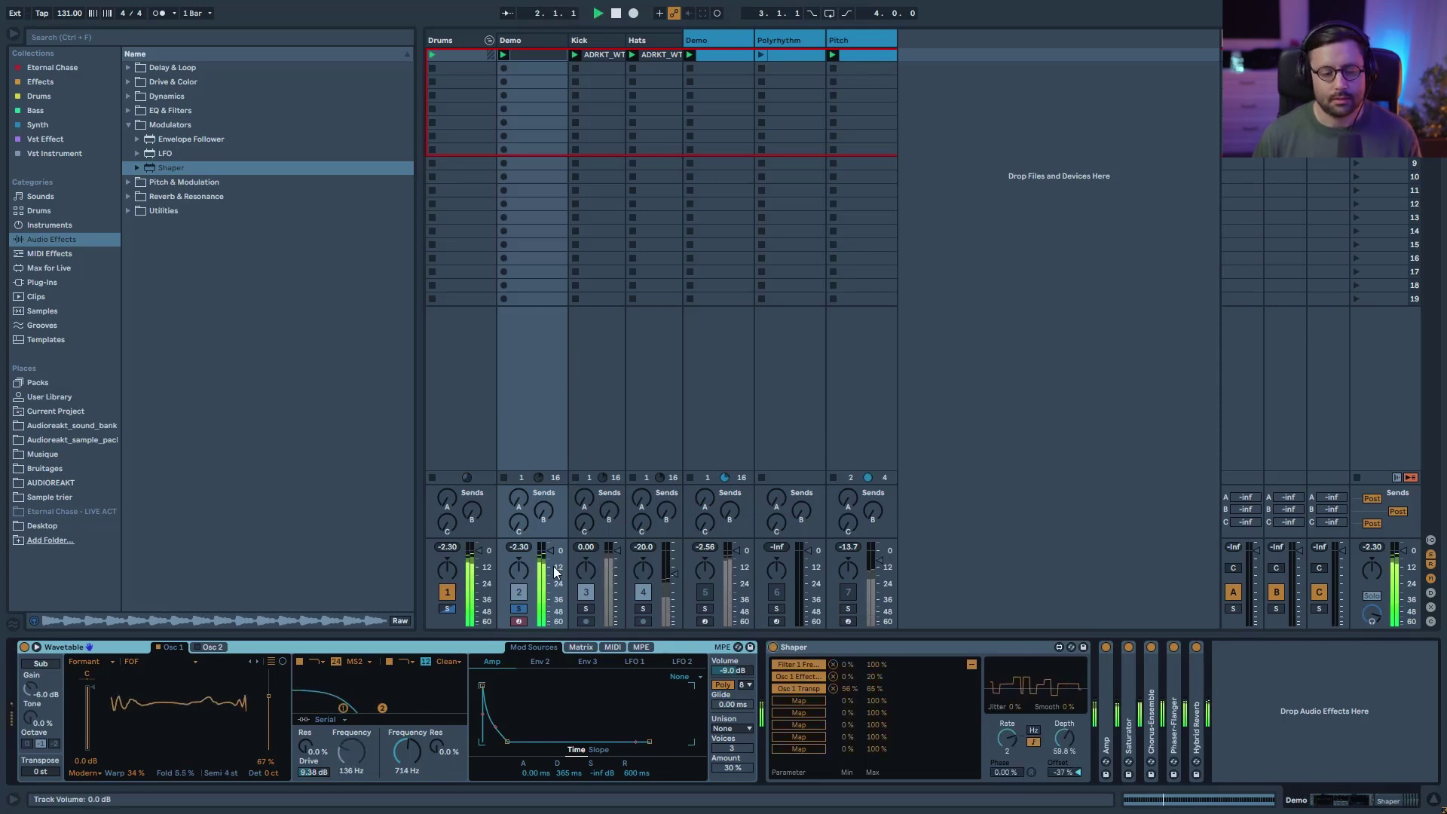
click(519, 609)
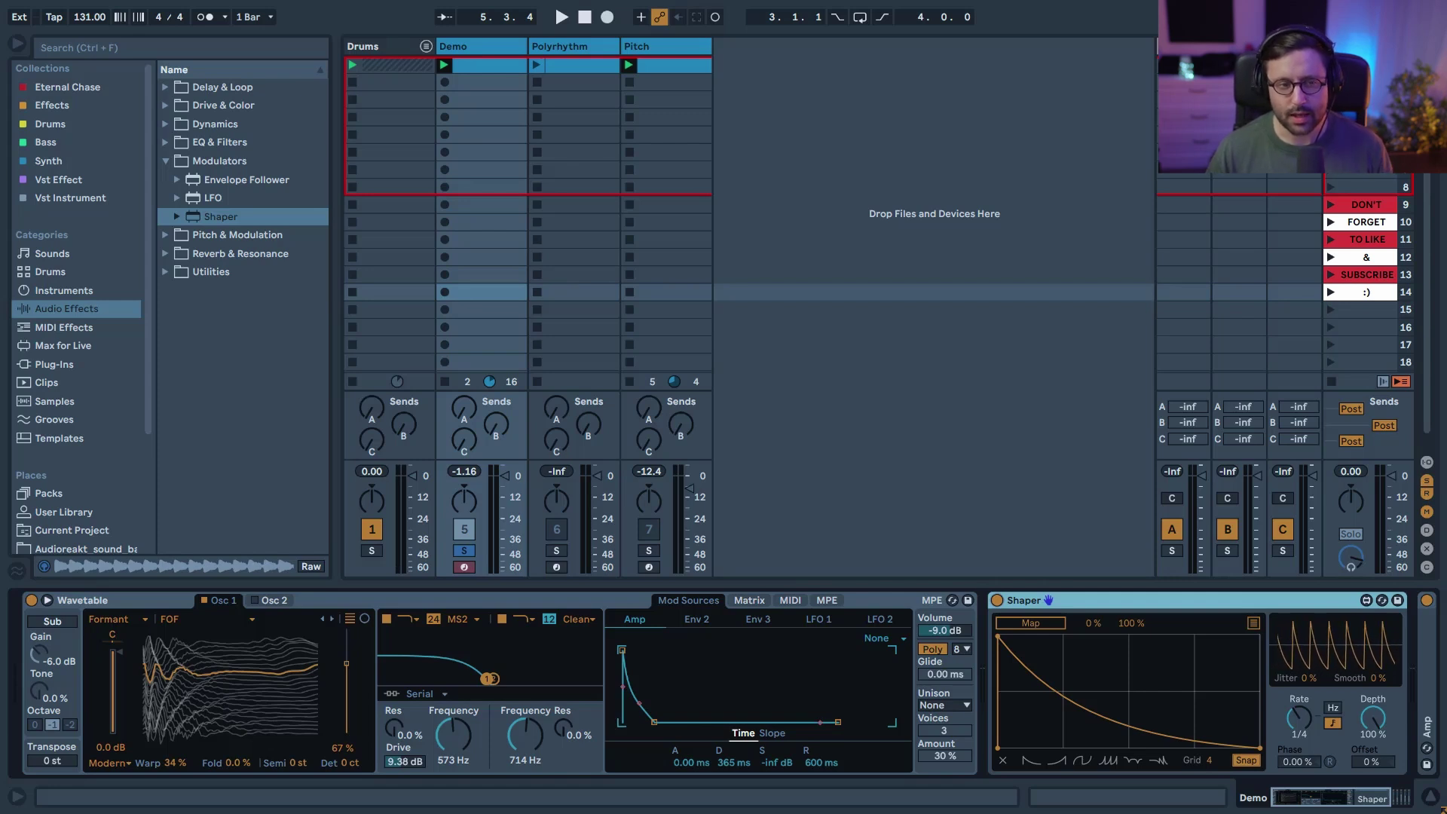
- Draw raised and lowered Filter 1 frequency modulation steps in the Demo clip, then return to Device View
double_click(493, 65)
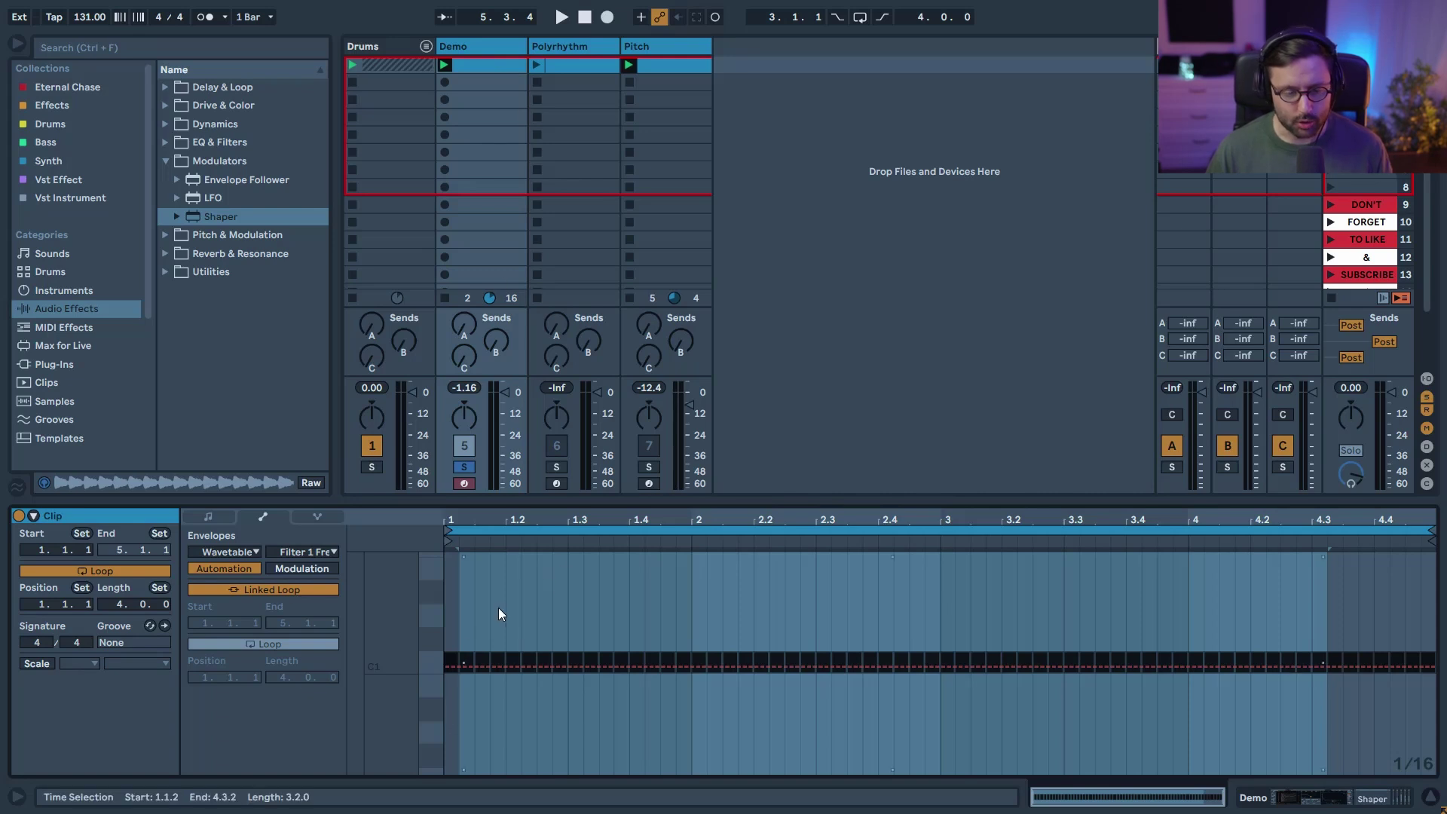
click(306, 569)
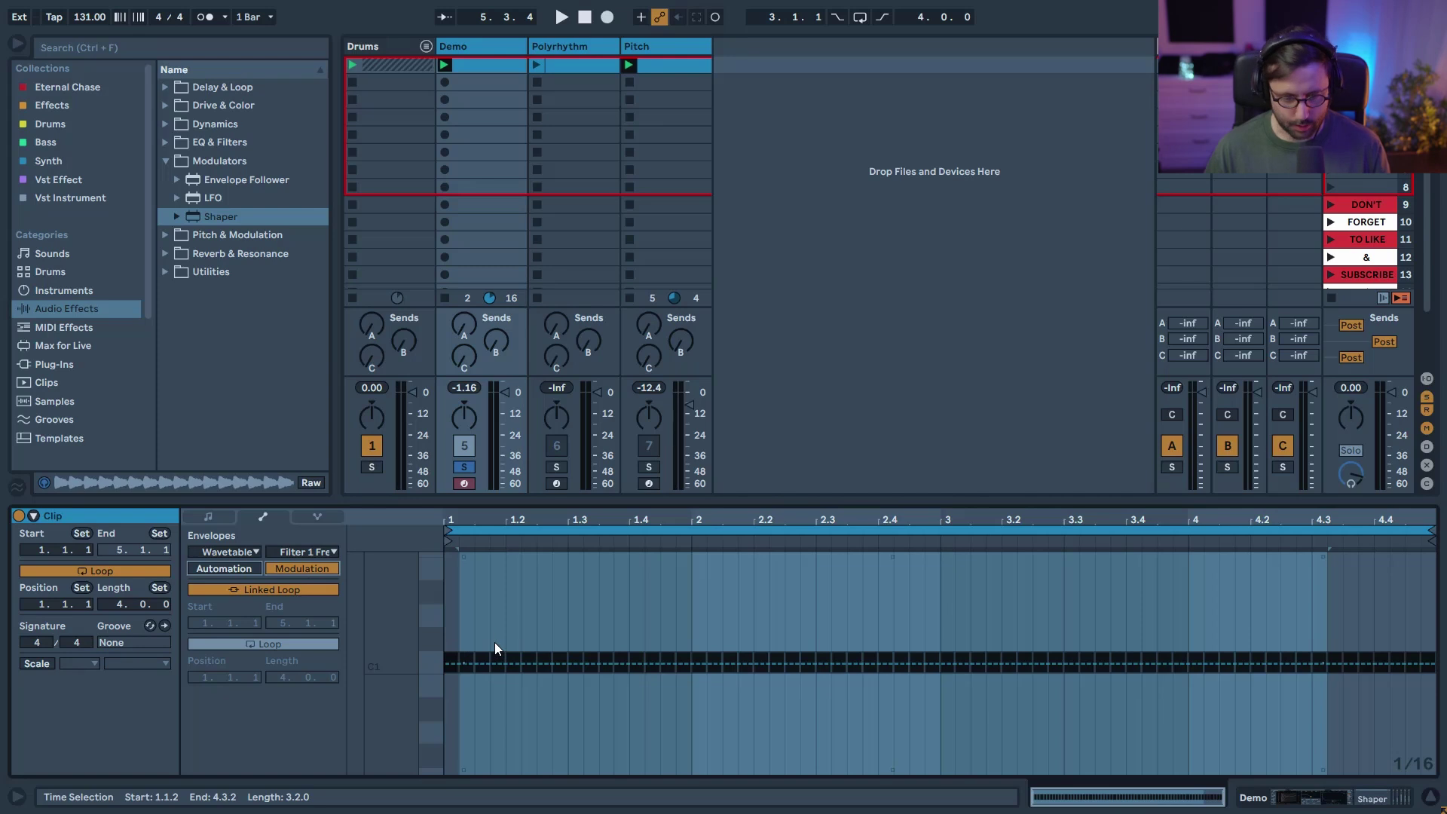
drag(504, 629, 505, 586)
mouse_move(547, 687)
mouse_down()
mouse_move(577, 664)
mouse_move(595, 618)
mouse_up()
mouse_move(664, 680)
mouse_down()
mouse_move(708, 698)
mouse_move(730, 668)
mouse_up()
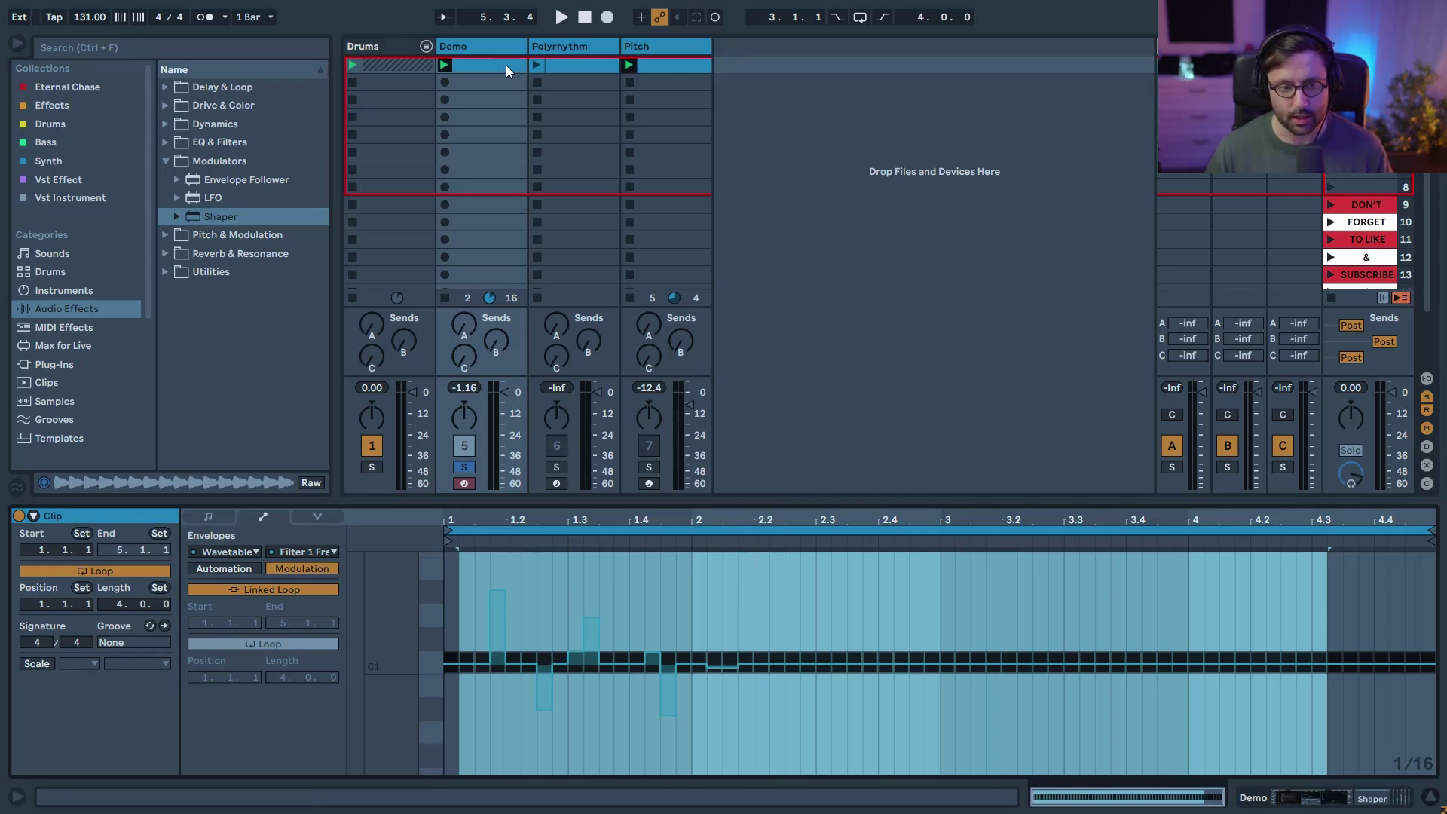
key(shift+Tab)
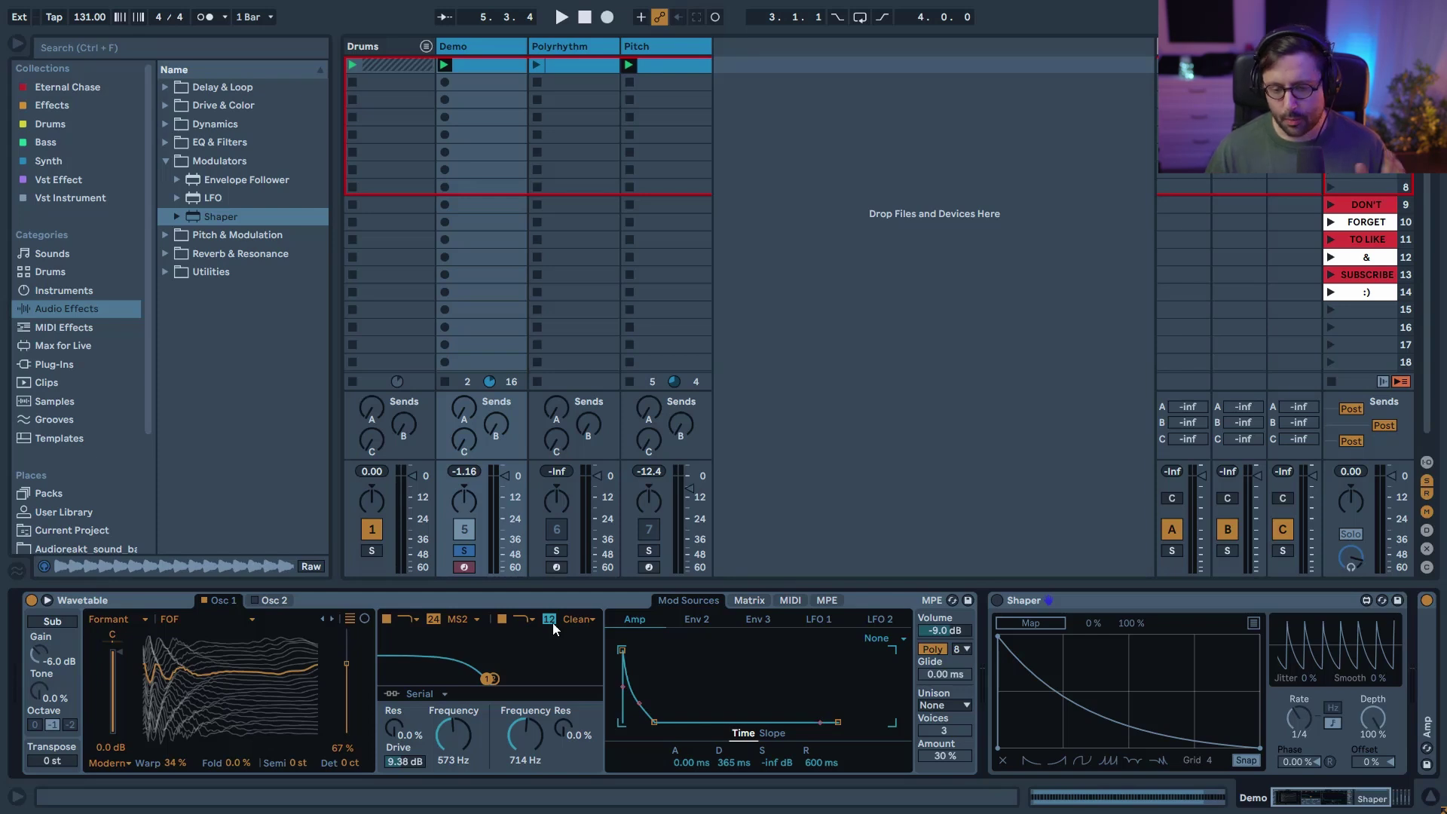
- Switch on the Shaper and map it to Wavetable's Filter 1 frequency
click(1164, 600)
click(996, 599)
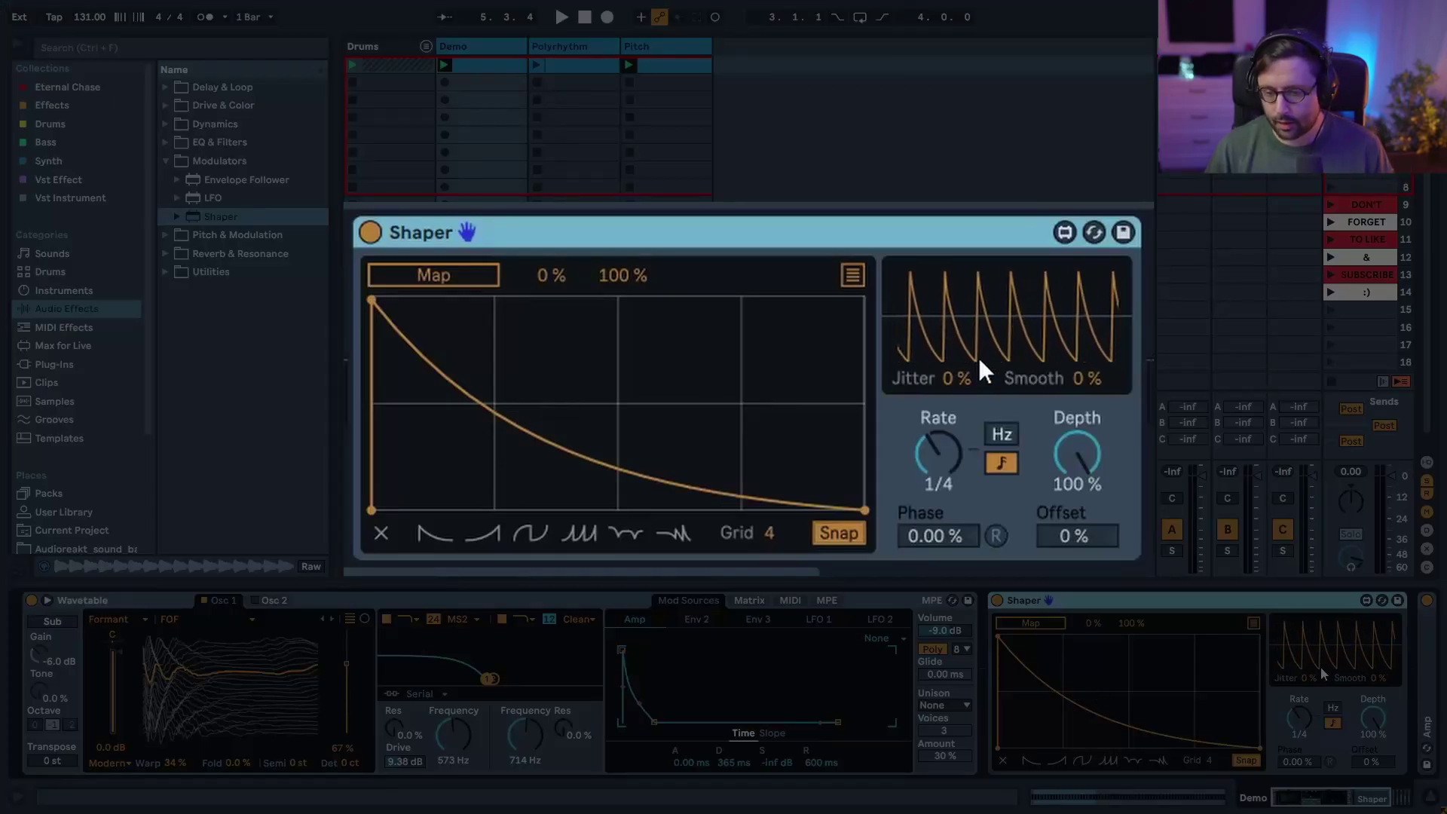
click(1013, 626)
click(453, 734)
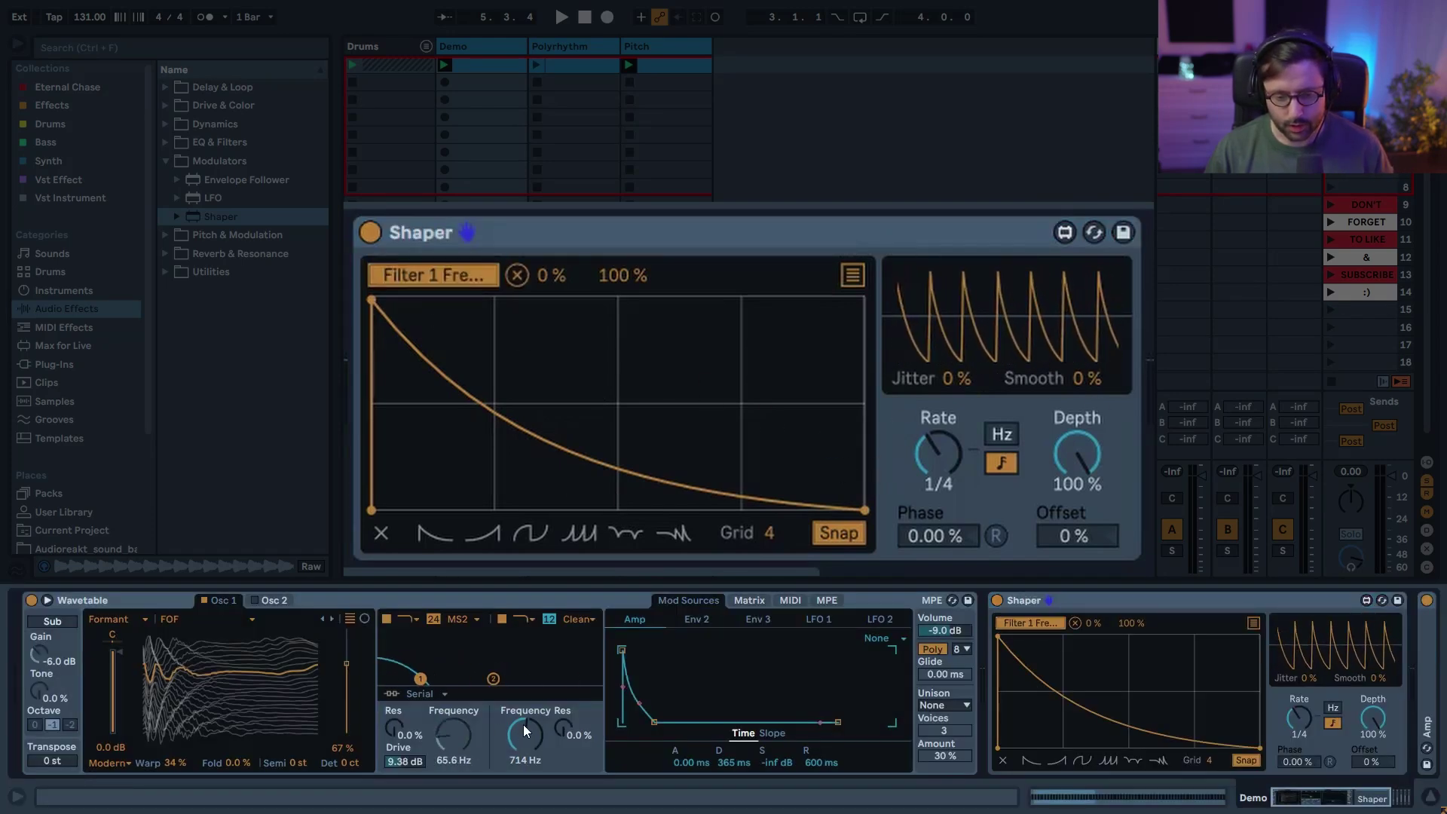
- Audition the modulation, then slow the Shaper's rate from 1/4 to 1
key(space)
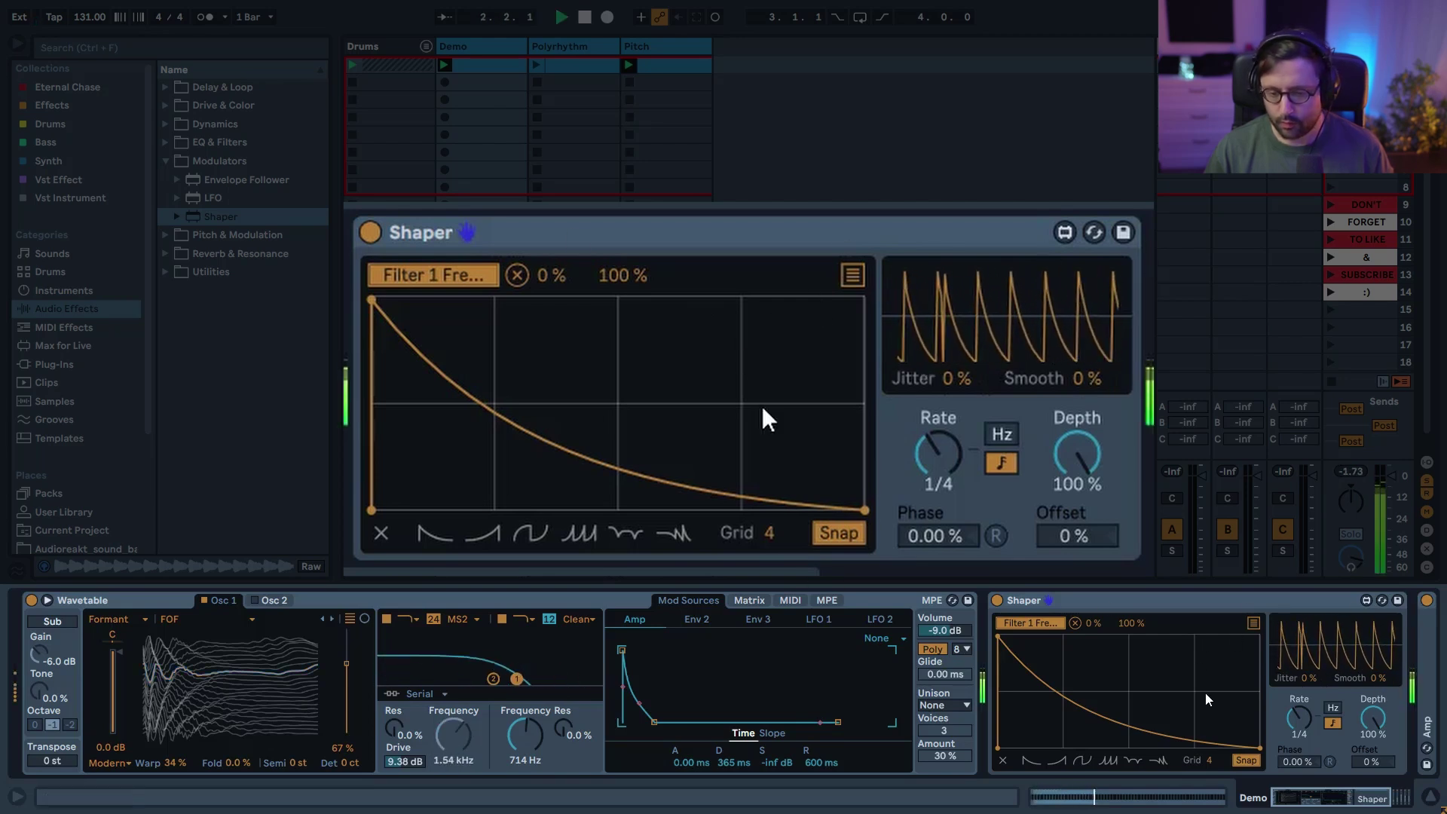
key(space)
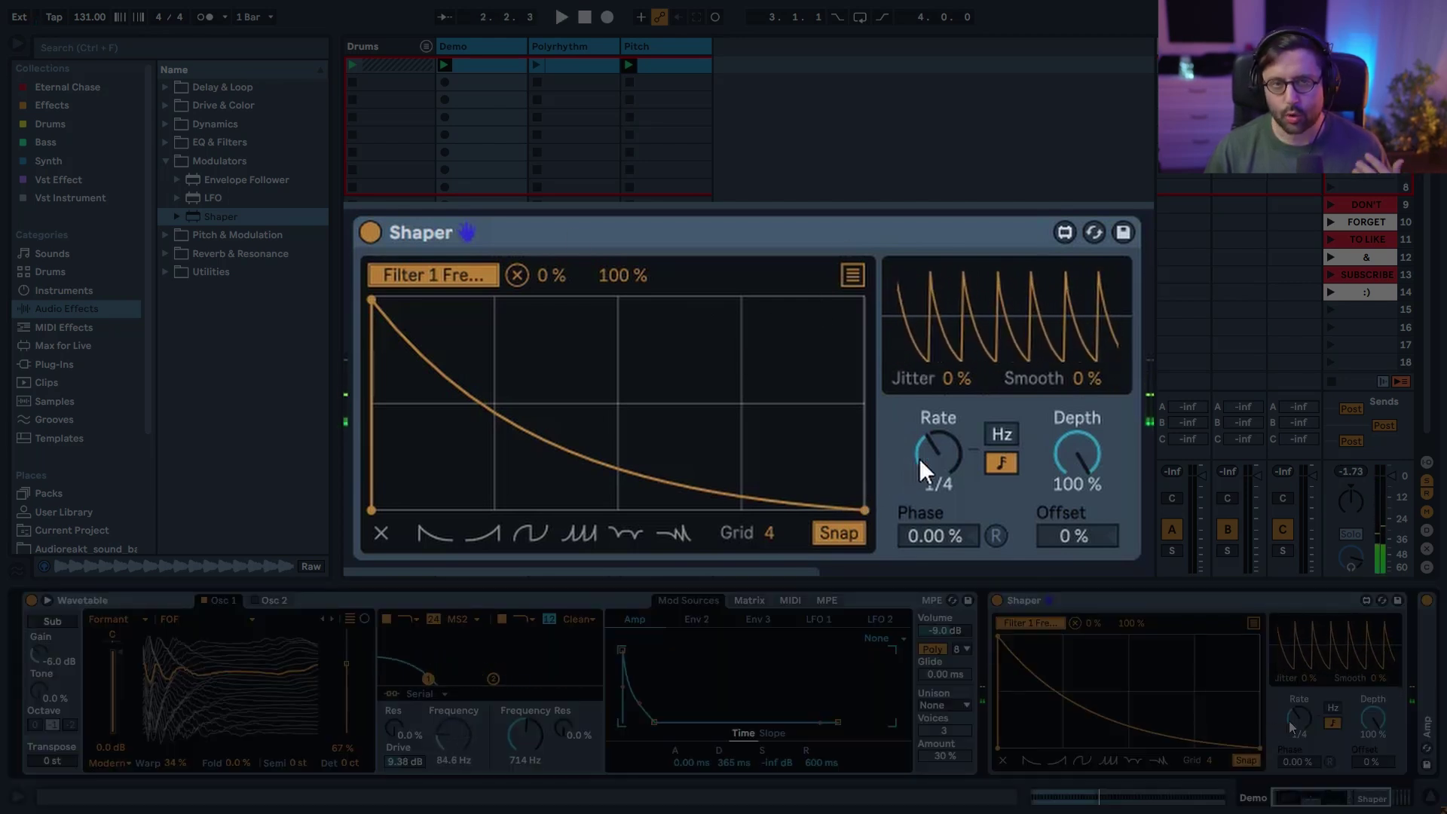
drag(942, 463, 943, 432)
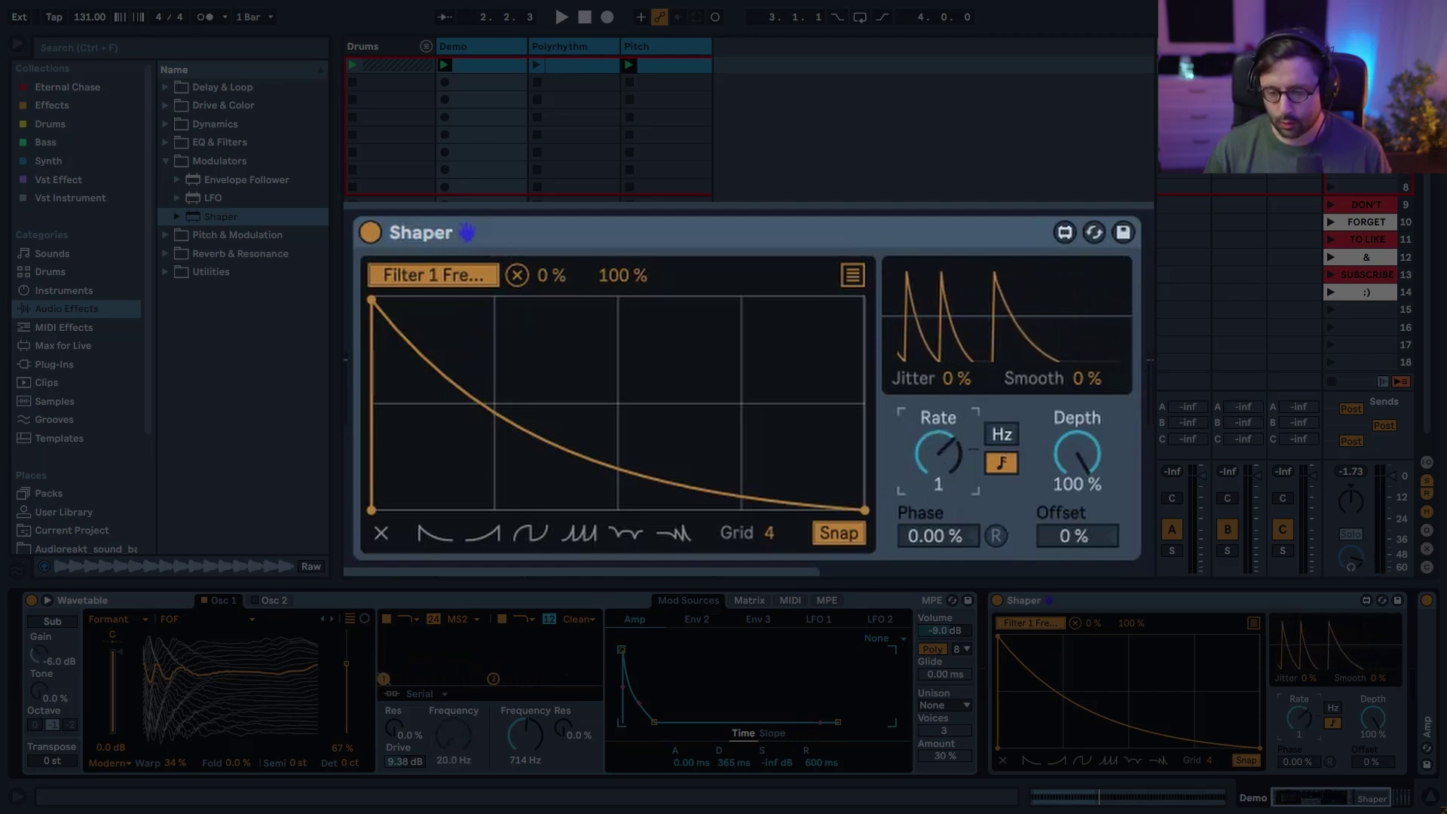
- Clear the Shaper curve and raise its grid from 4 to 16 divisions
click(381, 533)
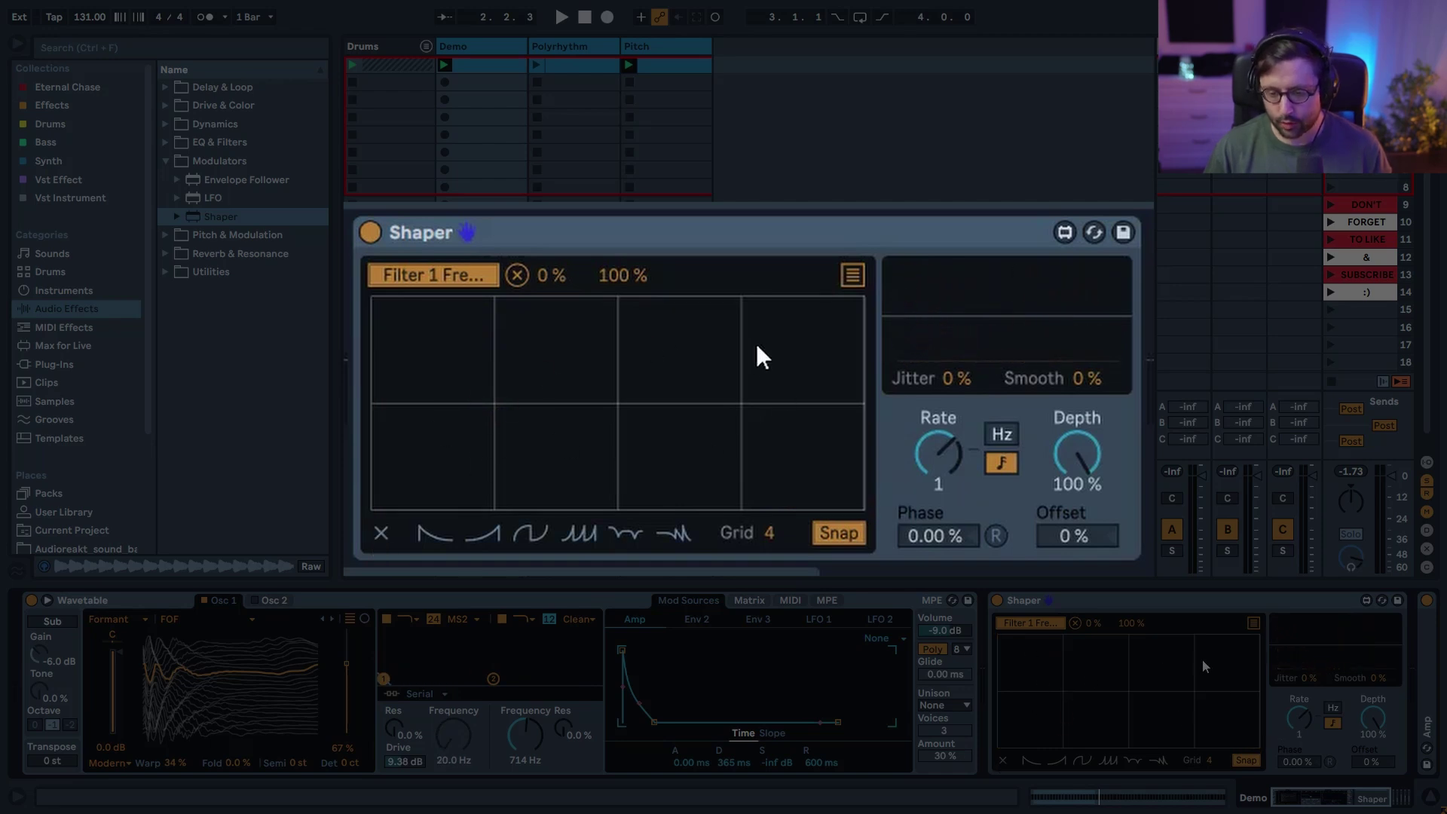
drag(767, 537, 767, 509)
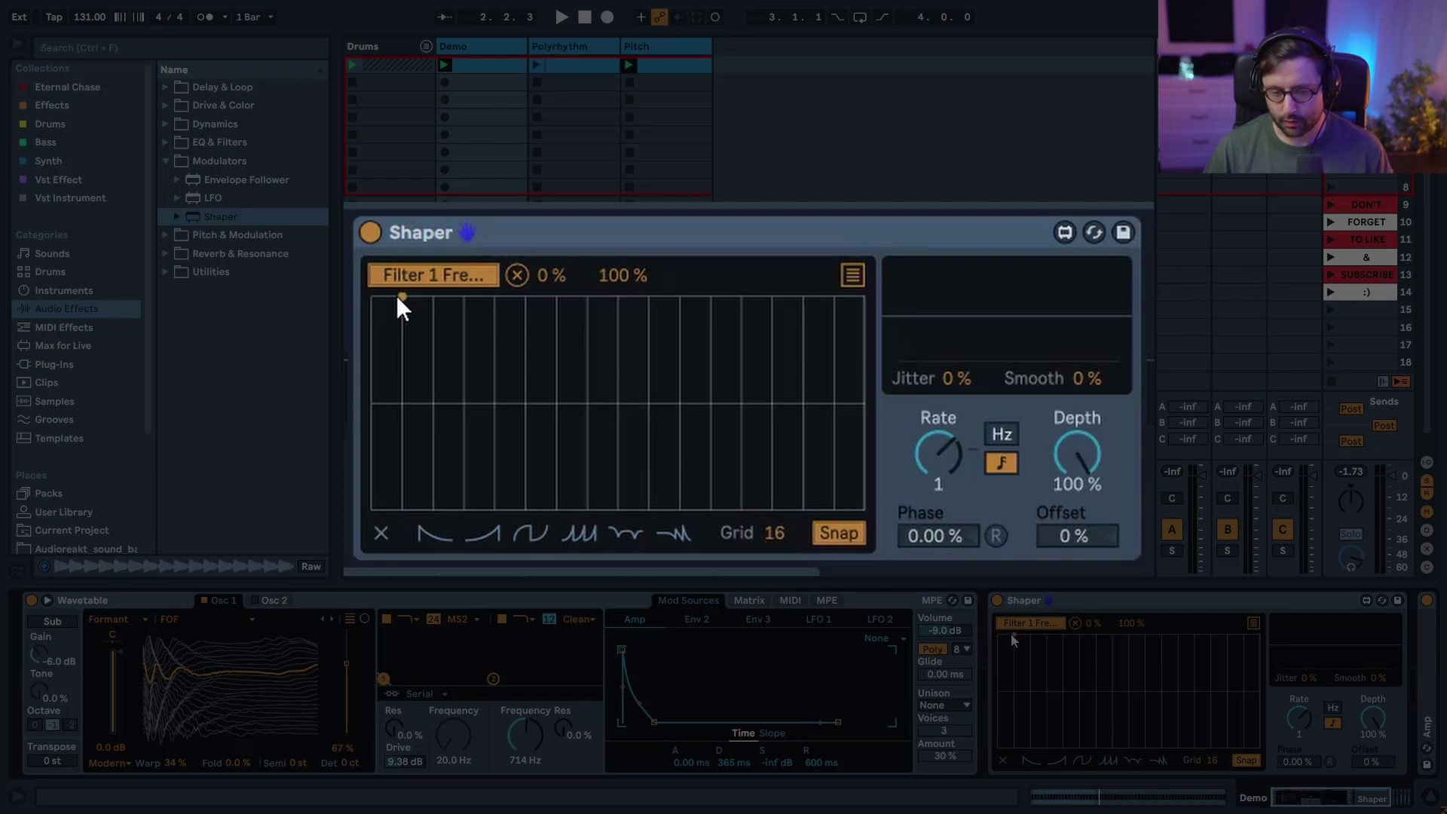
- Draw the opening Shaper steps, from top-left down to a low step then a higher one, auditioning once
click(375, 297)
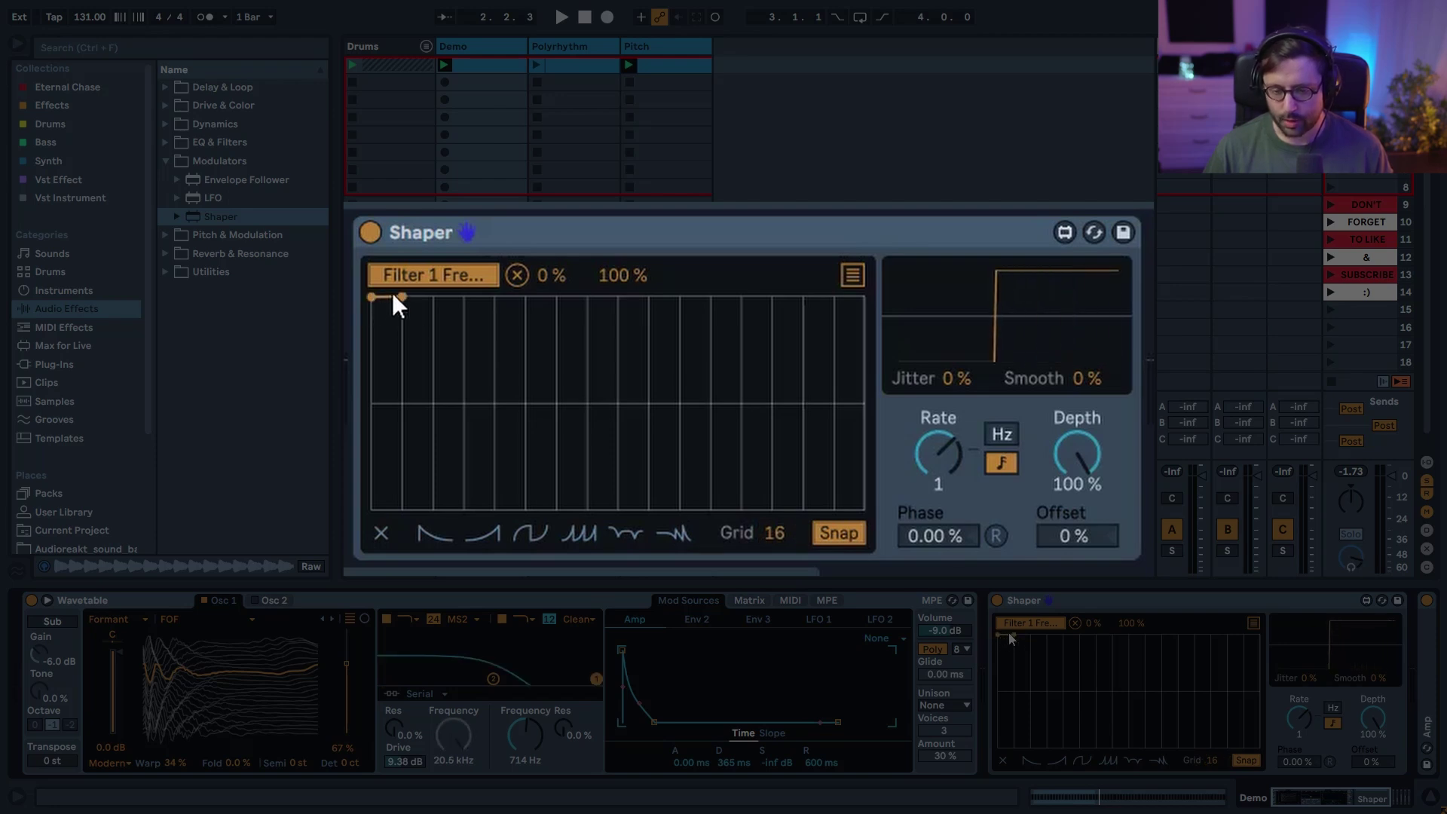
click(400, 455)
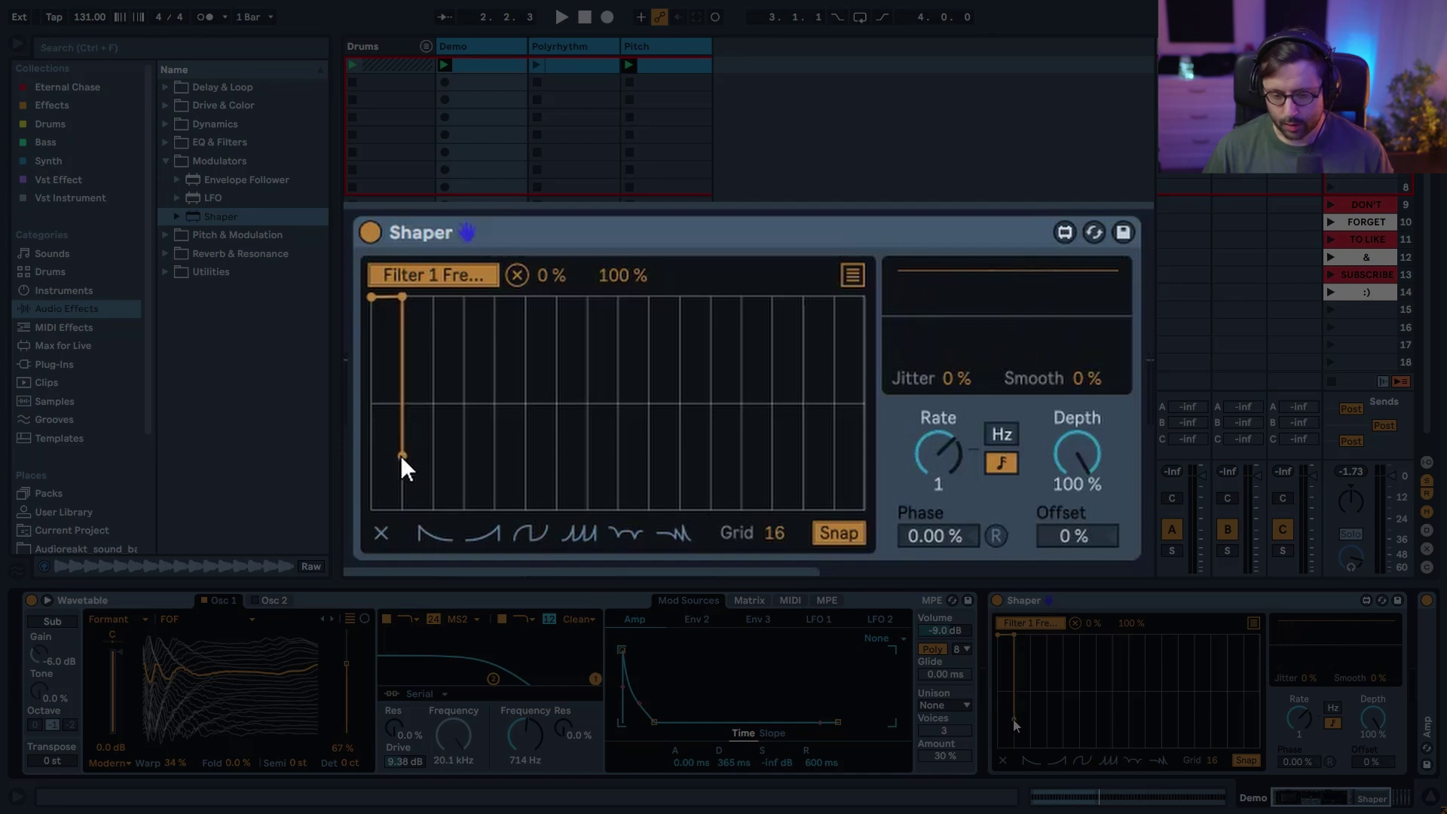
click(428, 458)
key(space)
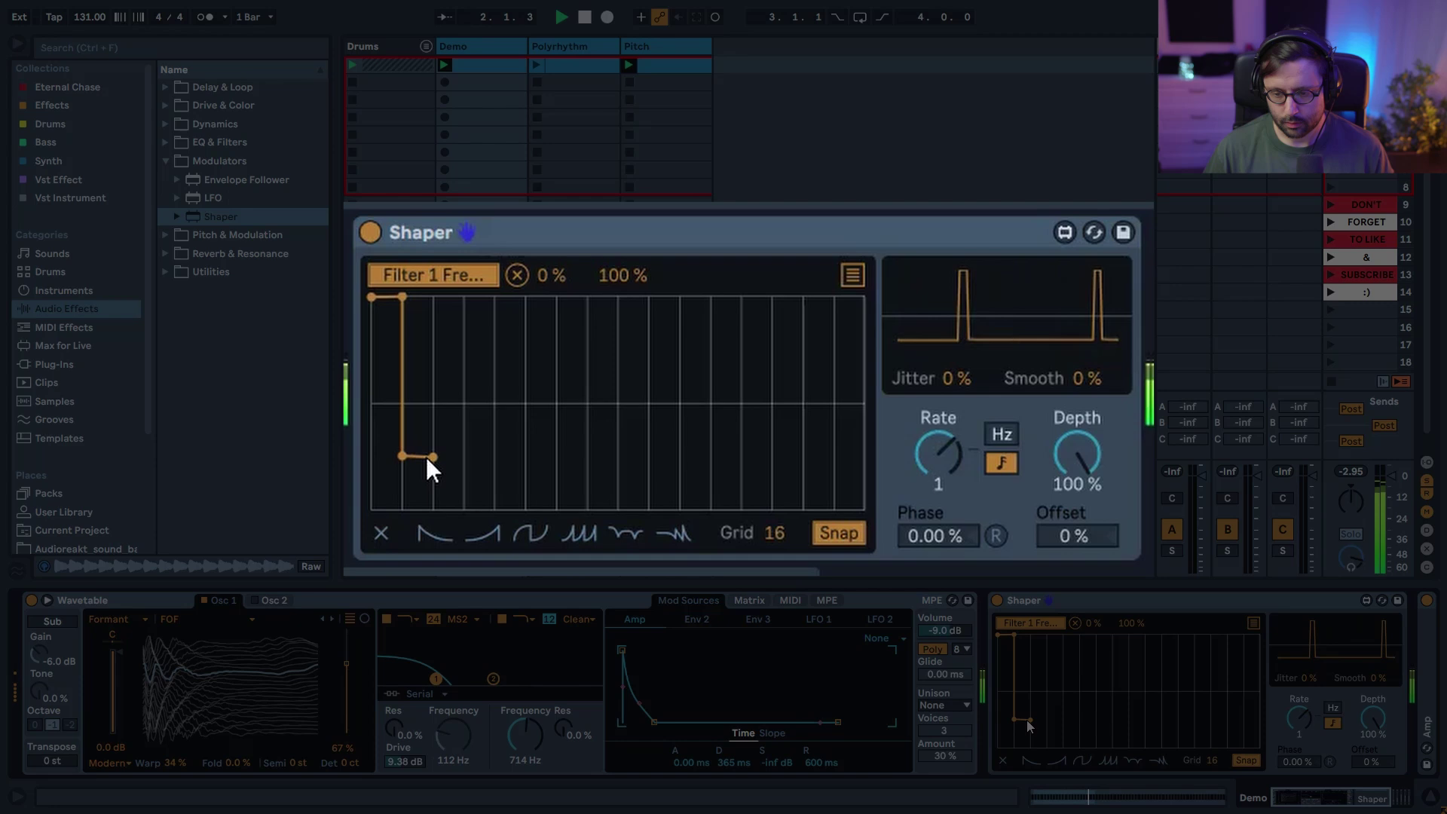
key(space)
click(432, 354)
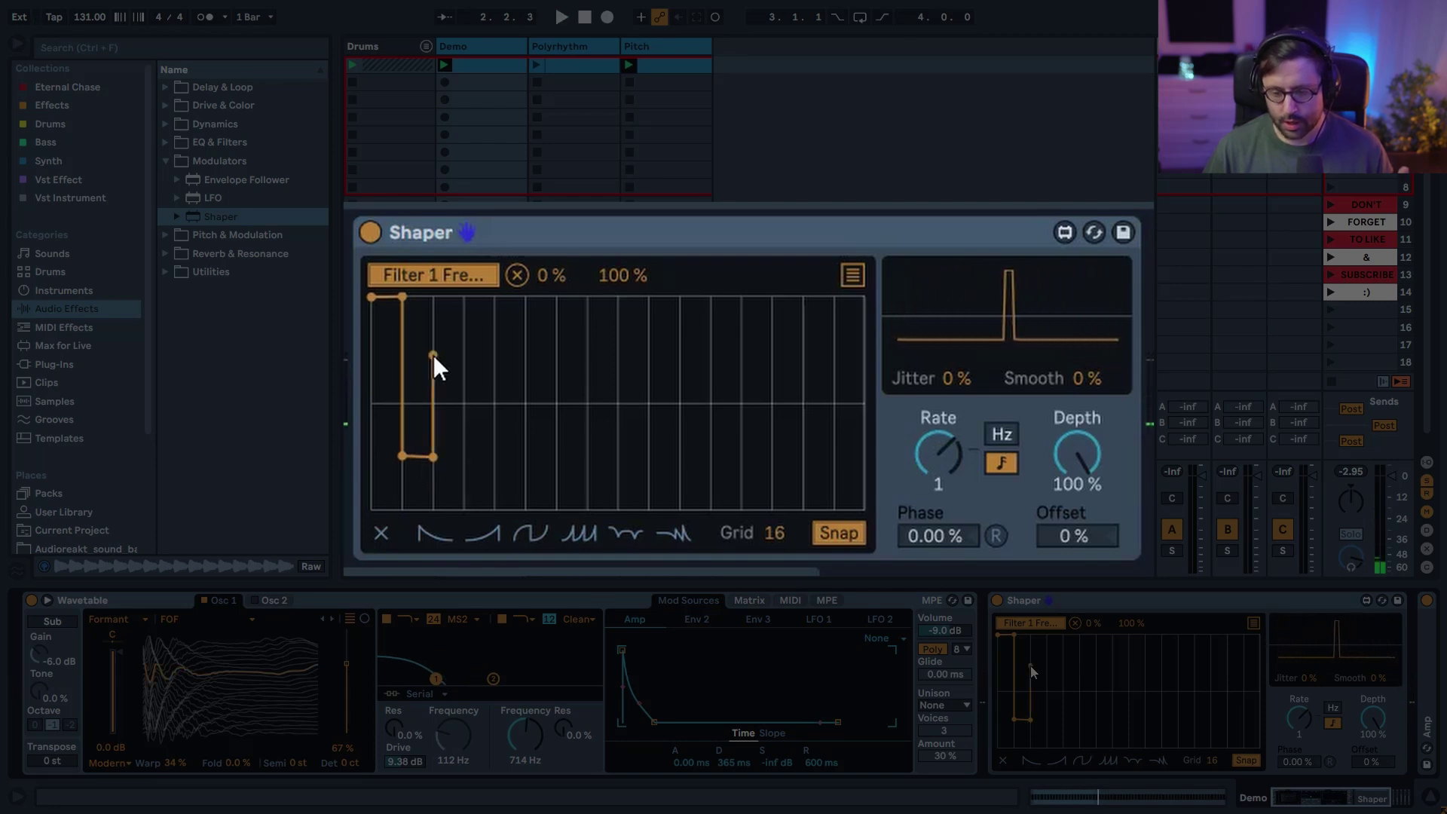
click(457, 356)
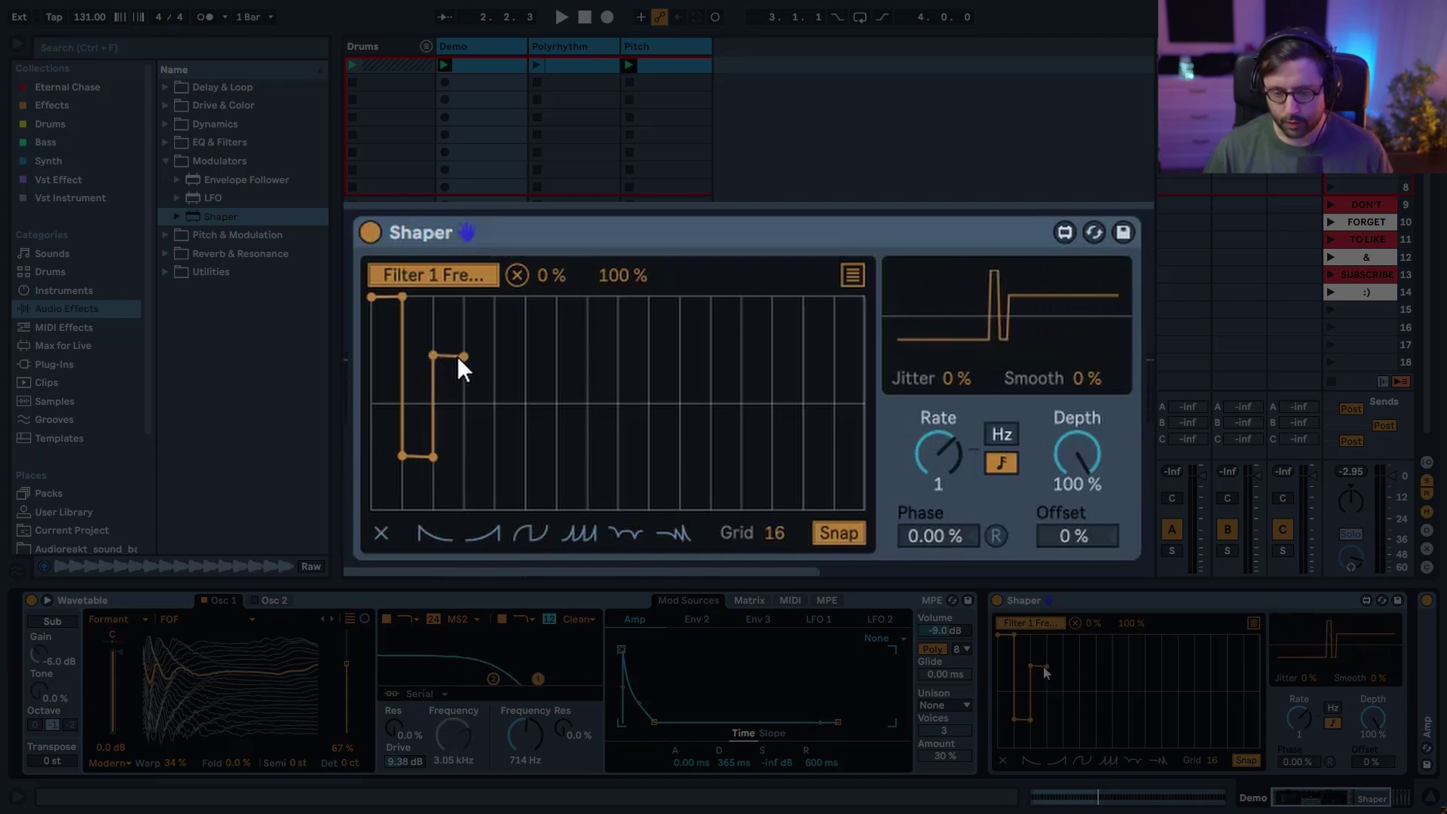
- Continue the up-and-down stepped pattern across the middle of the 16-step grid
click(489, 318)
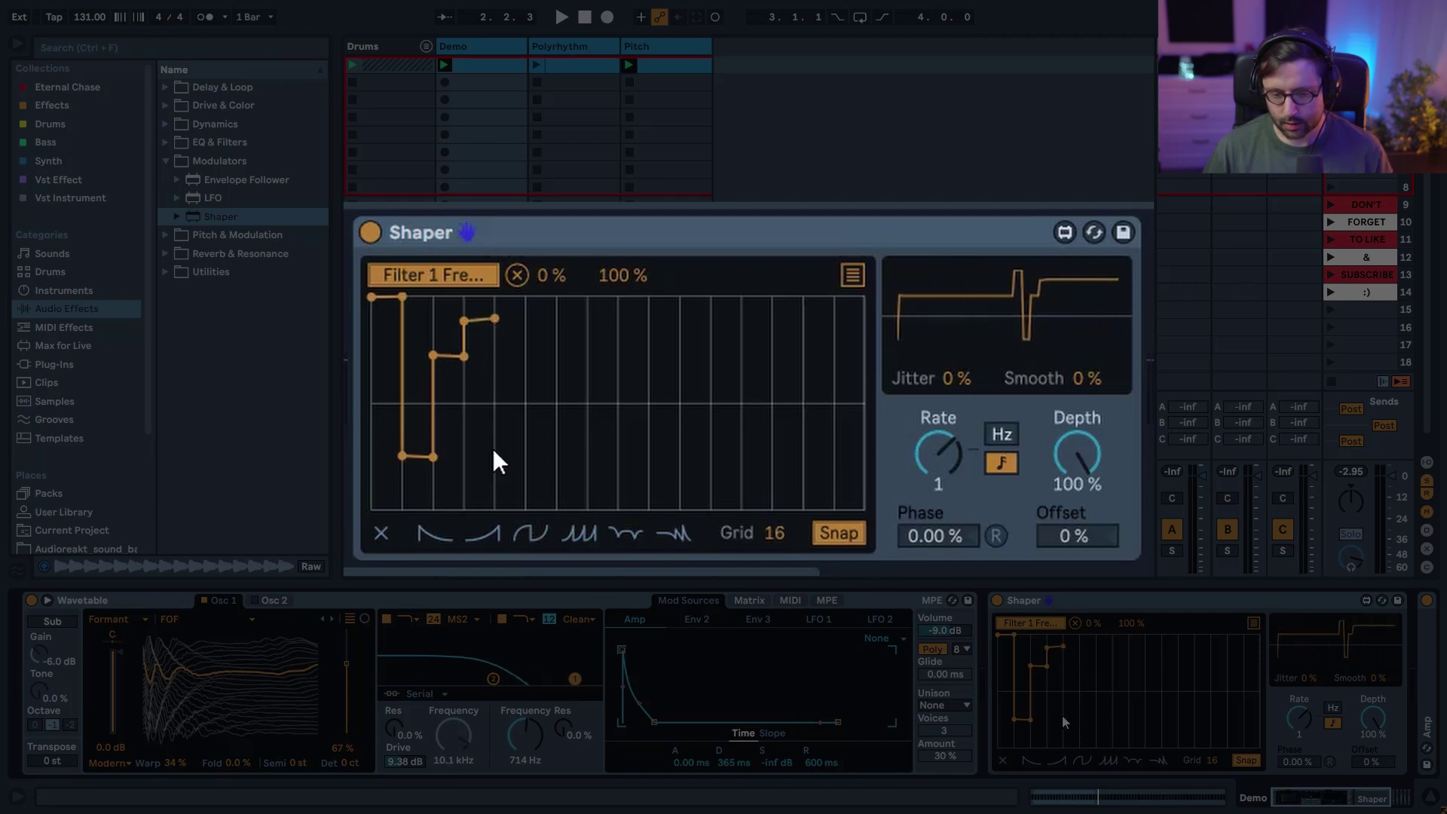
click(495, 459)
click(524, 460)
click(523, 353)
click(618, 354)
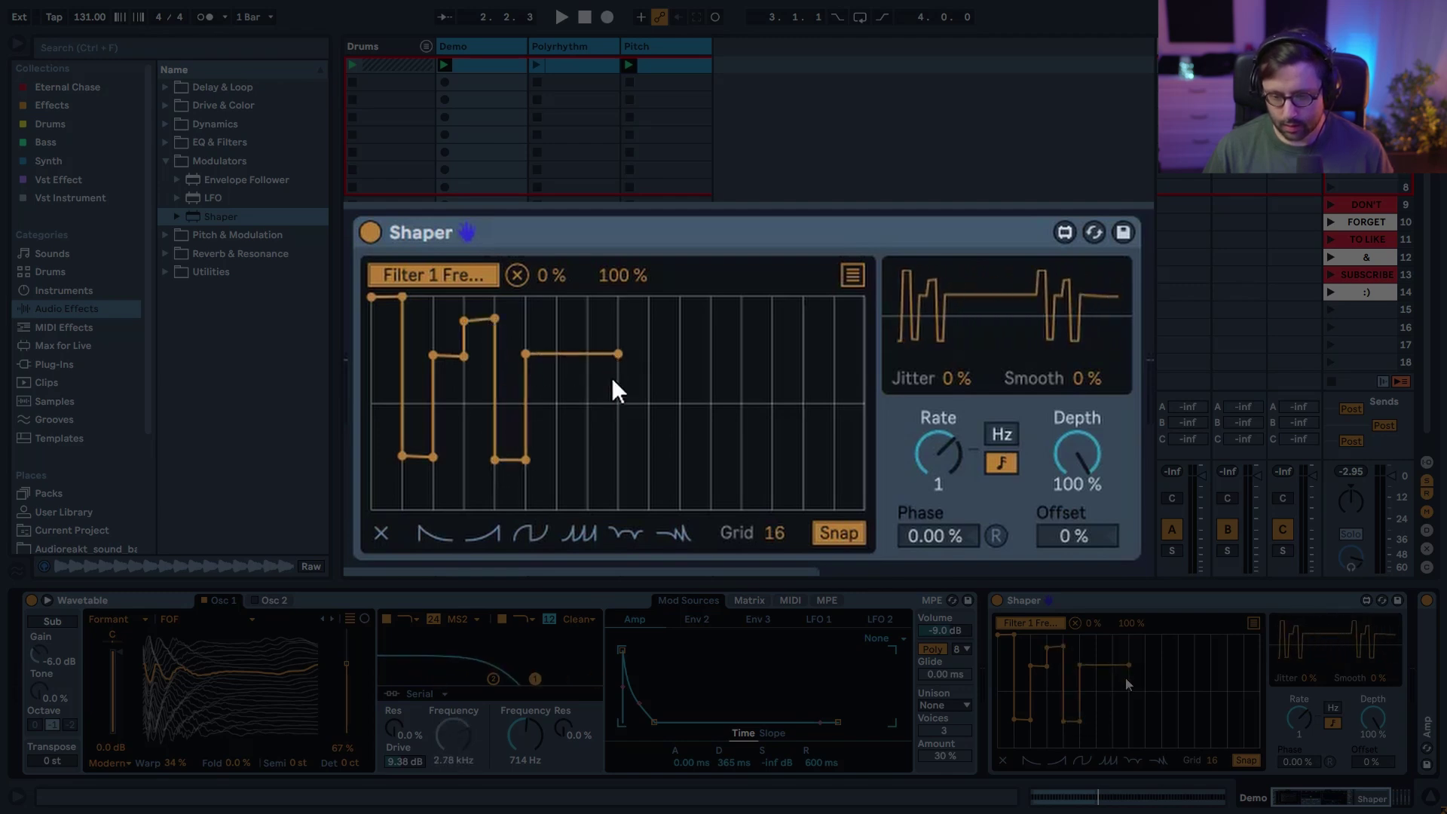
click(618, 416)
click(649, 416)
click(649, 296)
click(680, 296)
click(680, 447)
- Finish the pattern toward the right with a flat final step and play it back
click(710, 449)
click(710, 342)
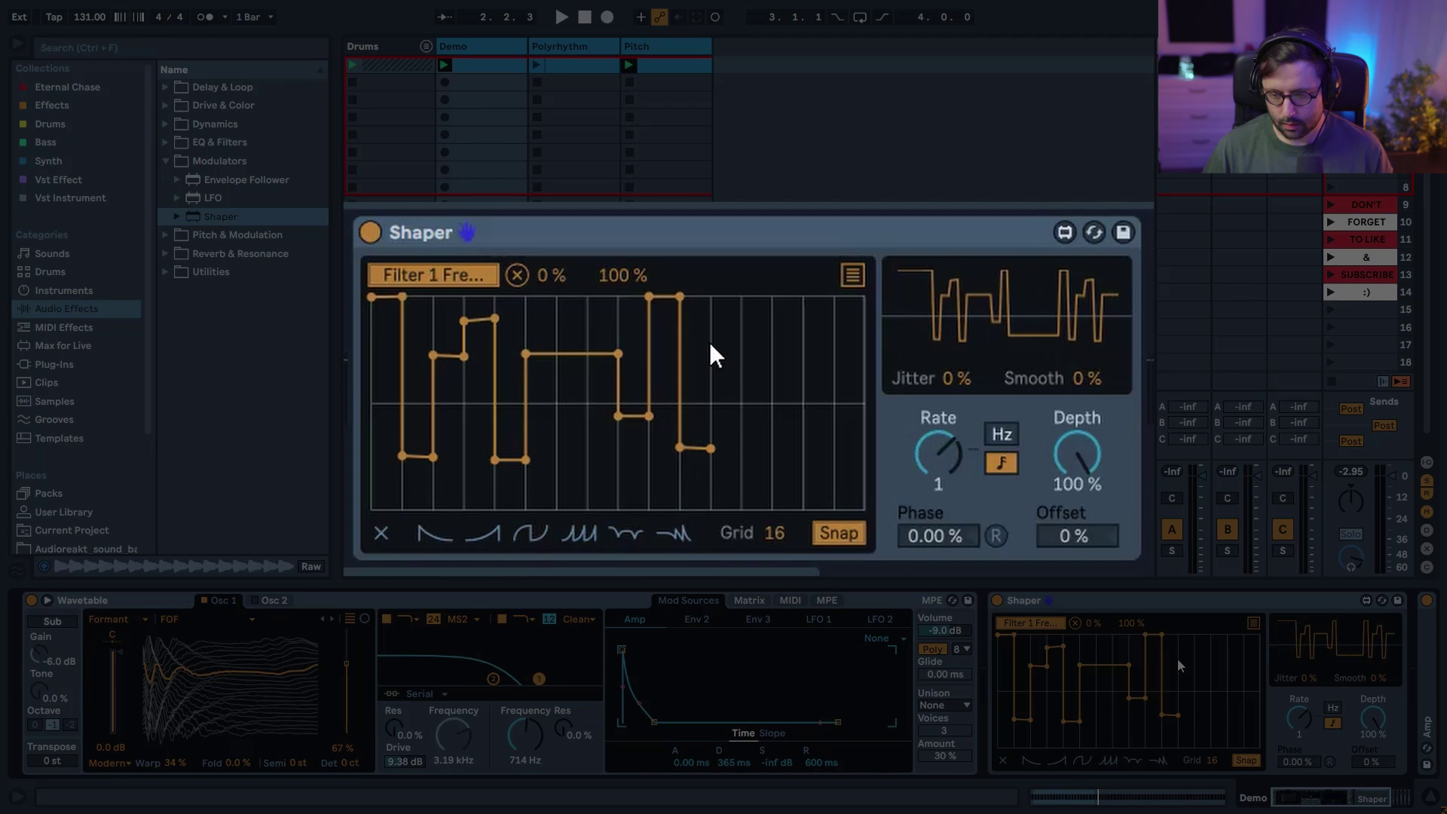
click(772, 342)
click(772, 439)
click(803, 439)
click(803, 373)
click(863, 372)
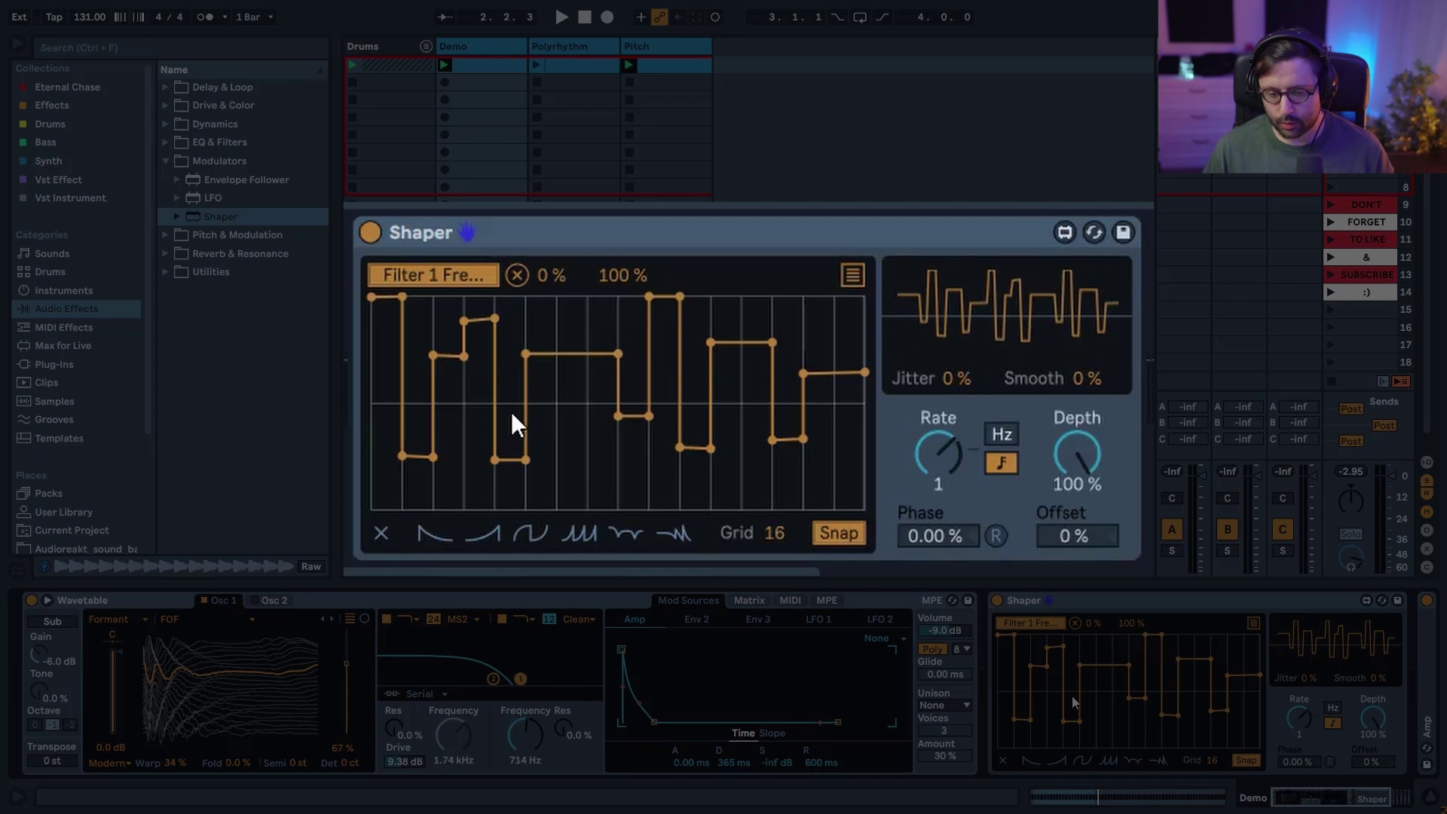
key(space)
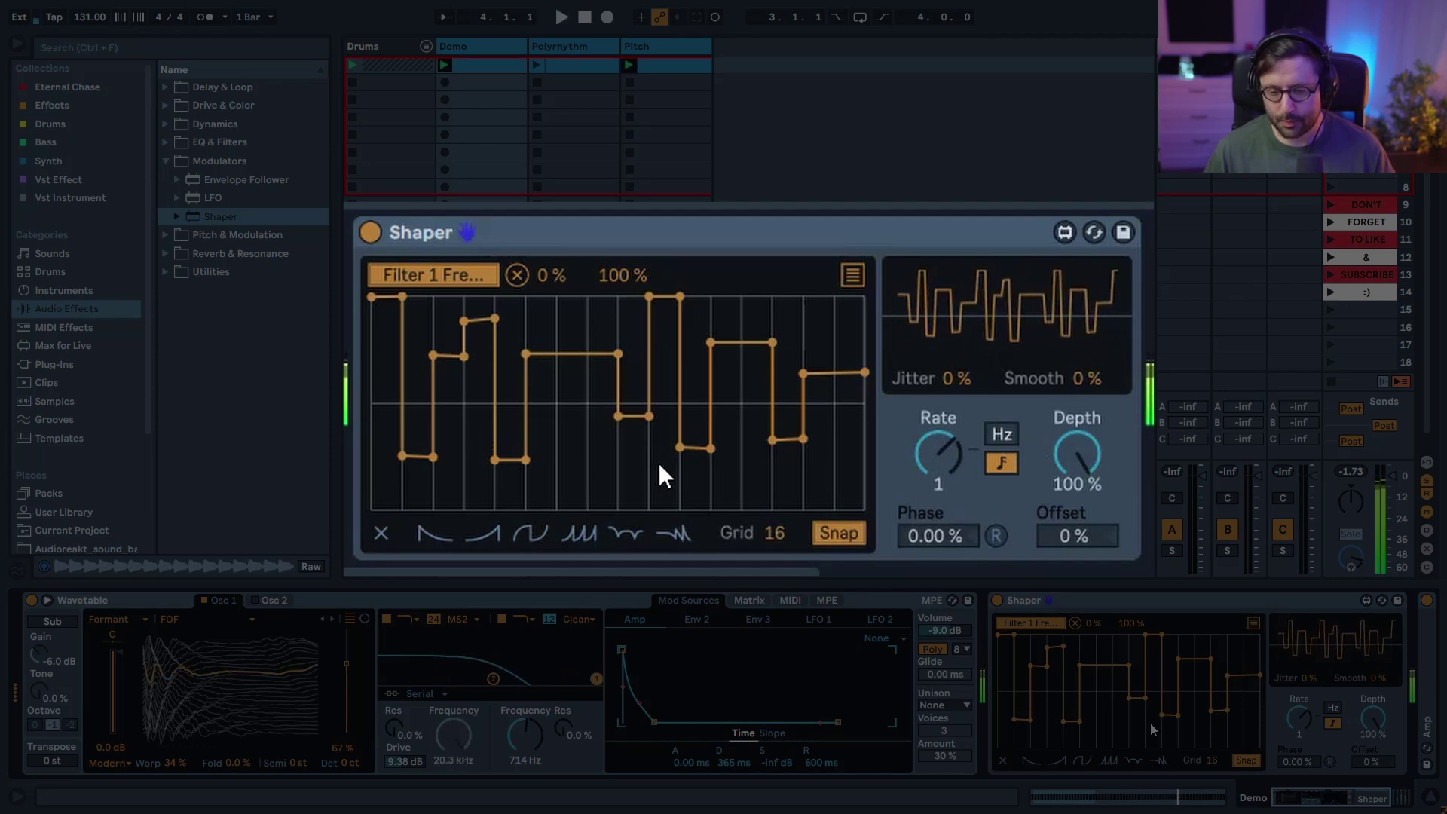
- Lower the Shaper's rate from 1 to 3/4 and audition the result
key(space)
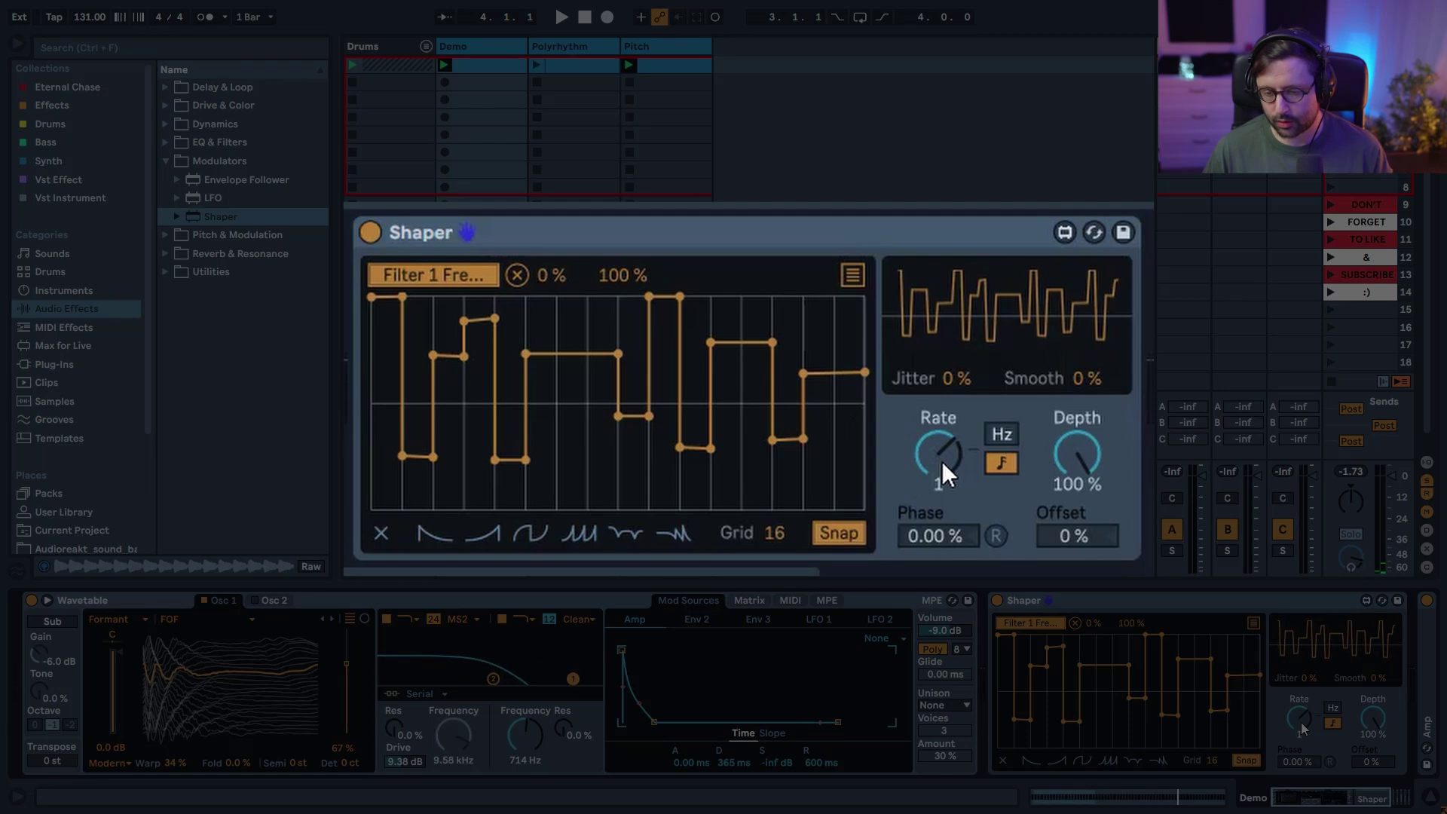
mouse_move(942, 462)
mouse_down()
mouse_move(942, 474)
mouse_move(942, 445)
mouse_up()
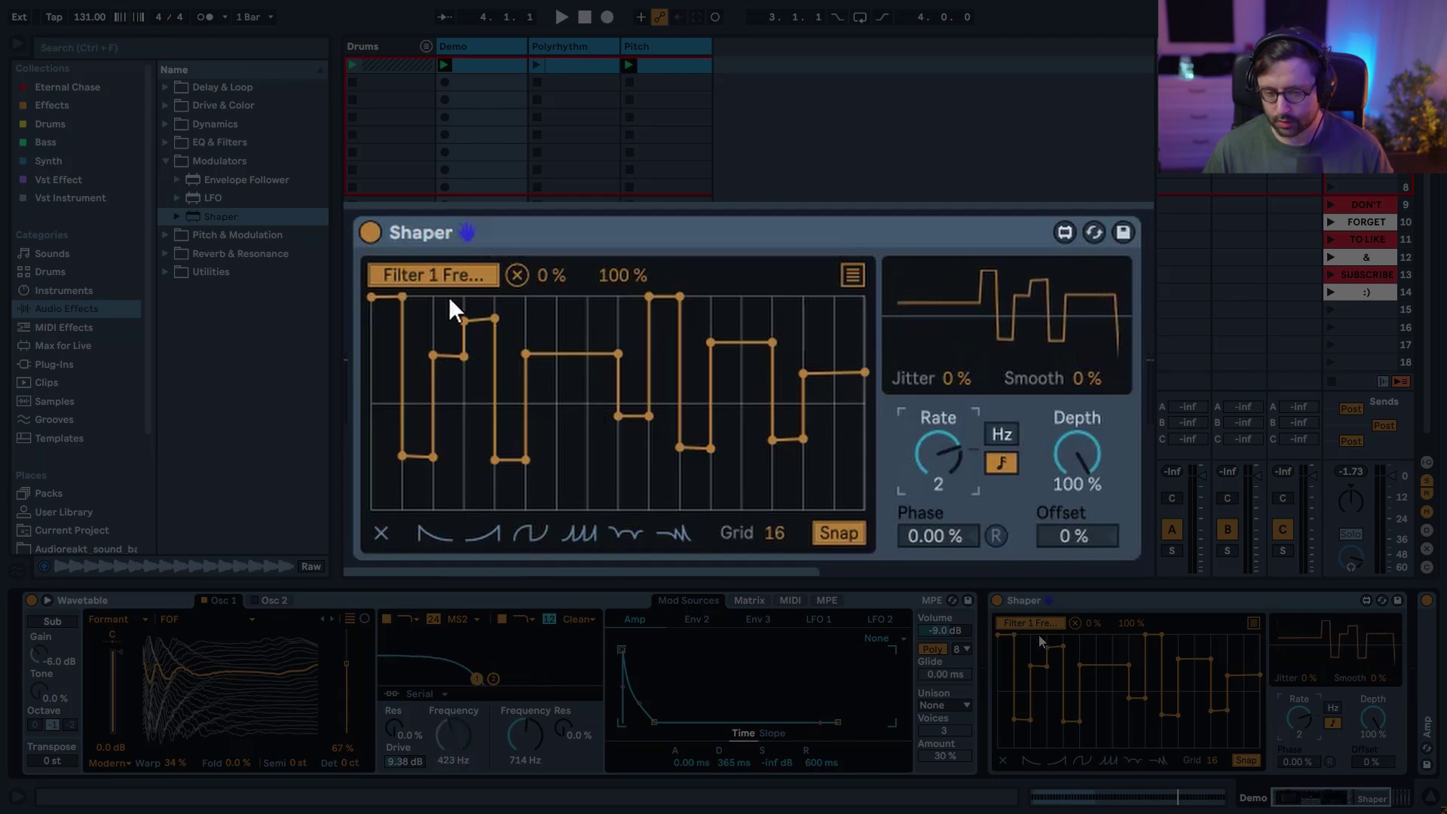
key(space)
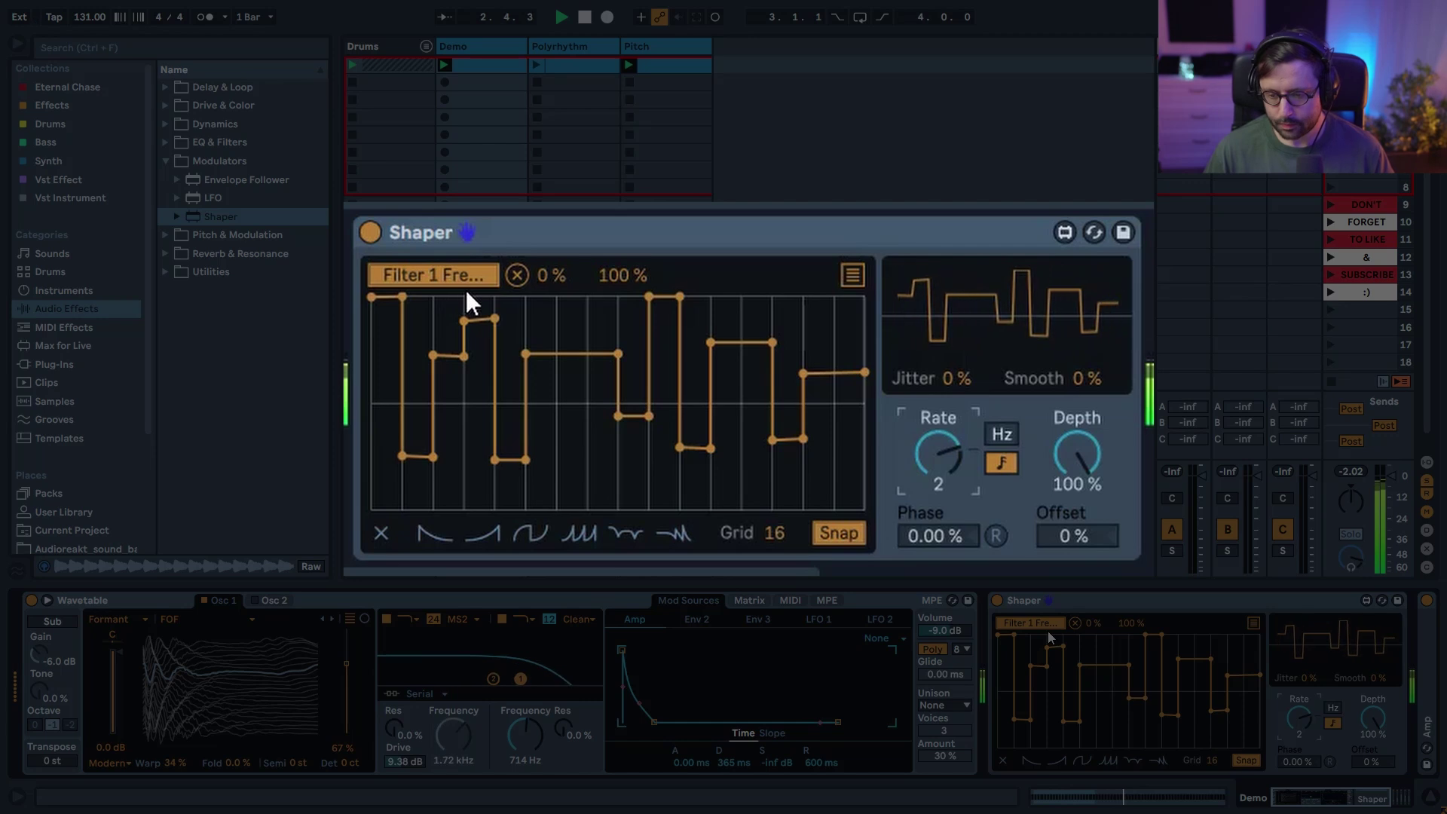
key(space)
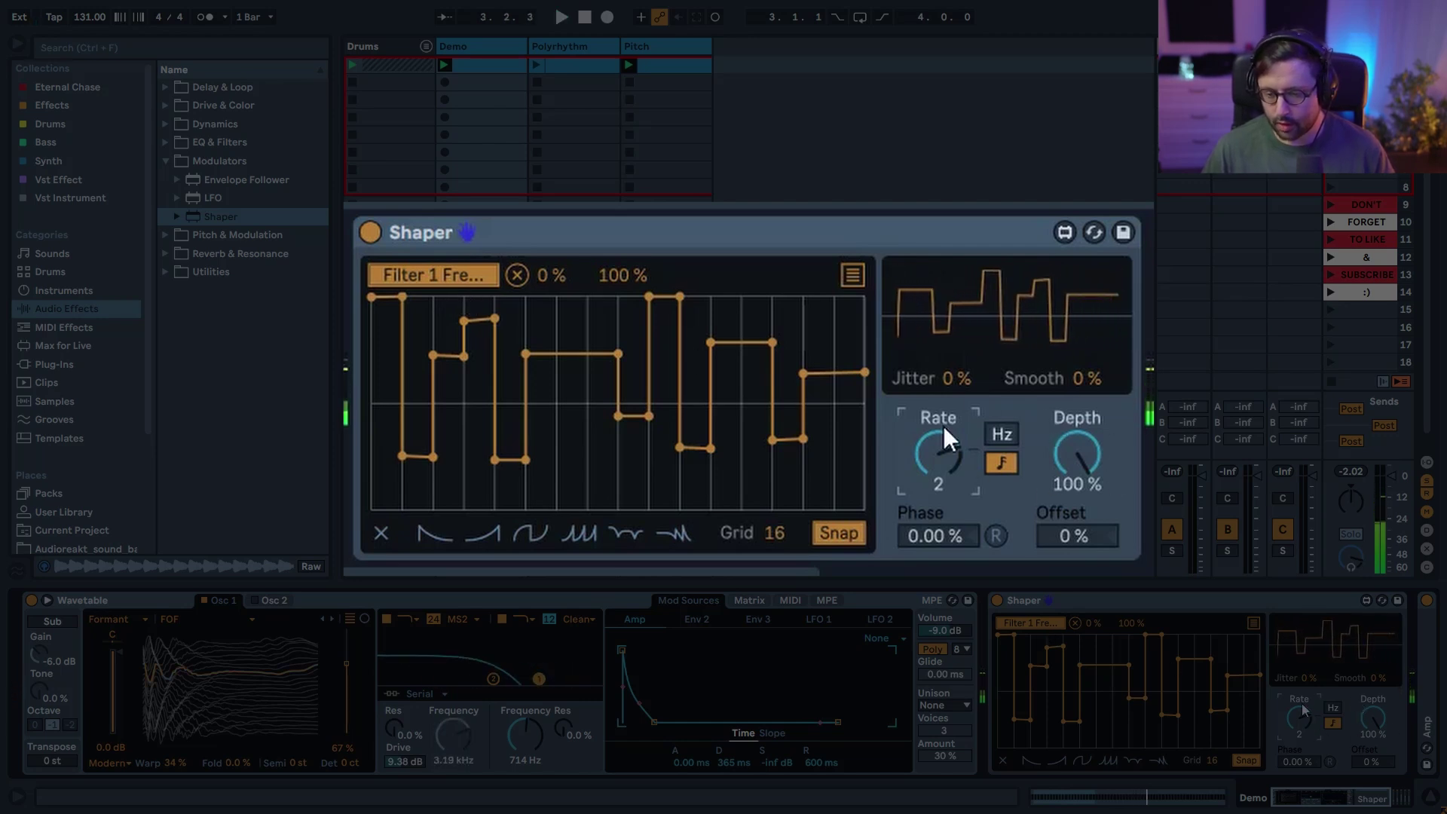
- Reduce the Shaper's depth to about 53 %, then to 47.2 %, while listening
drag(1086, 454, 1086, 520)
key(space)
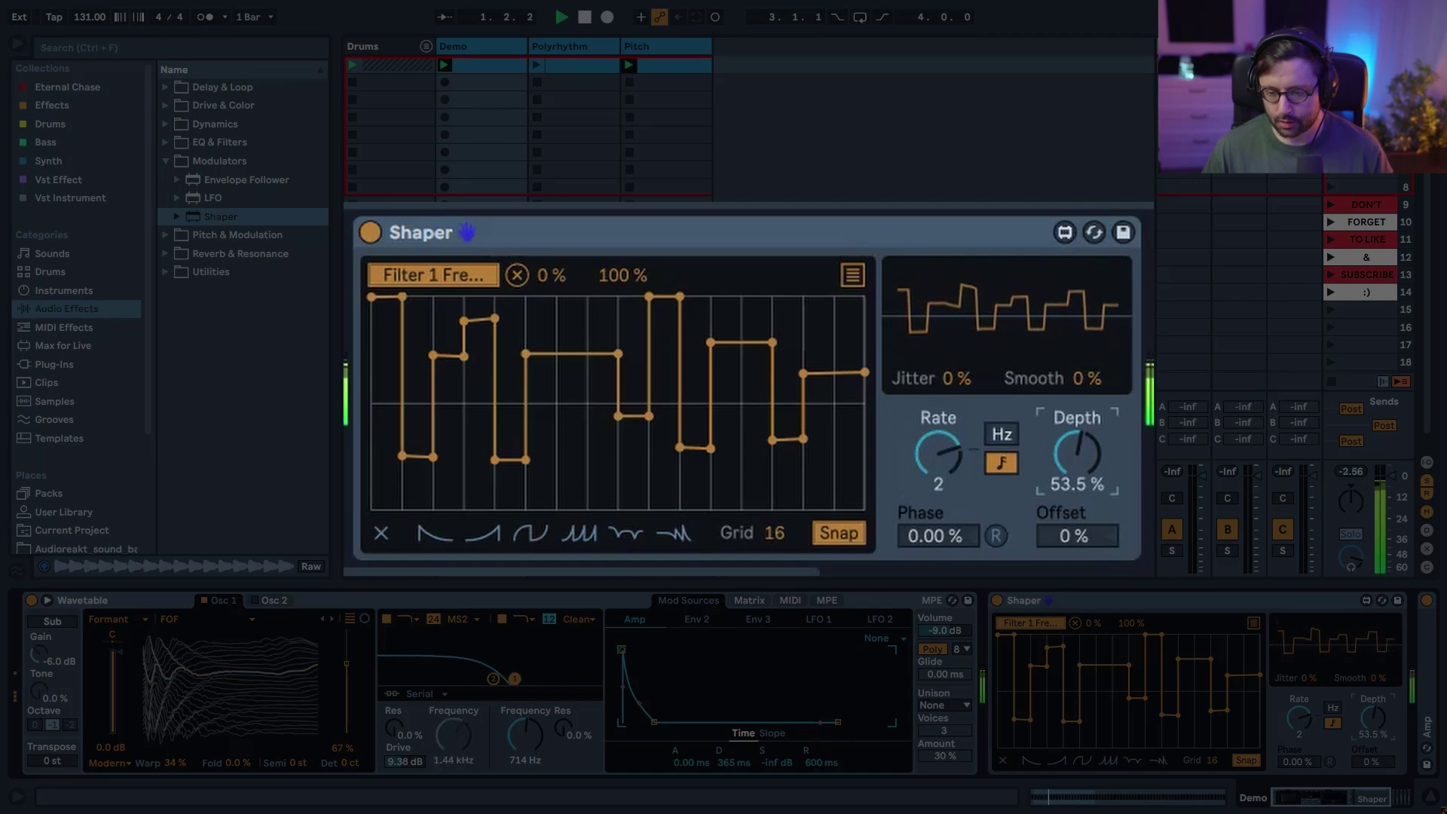
drag(1077, 453, 1078, 466)
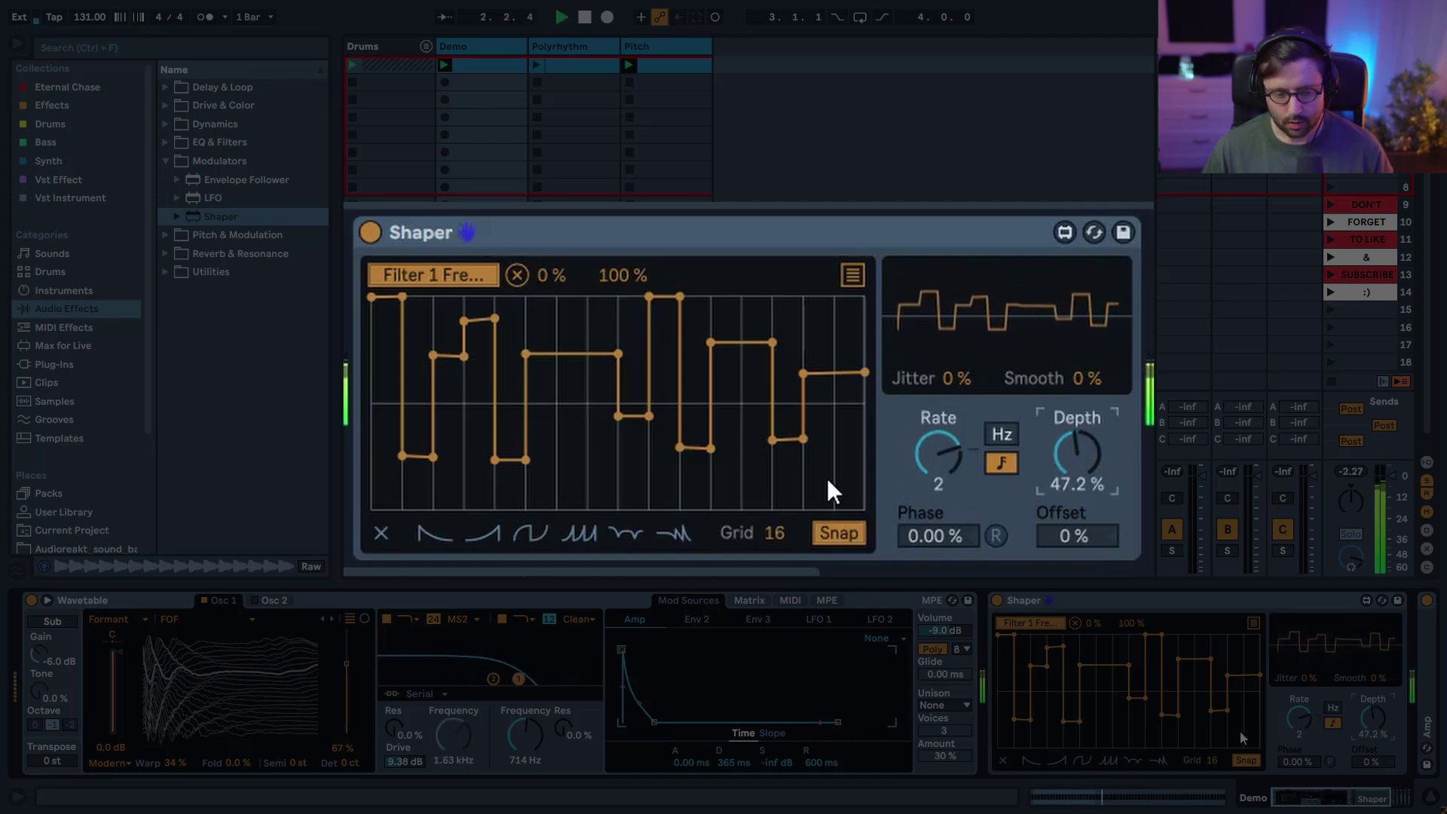
key(space)
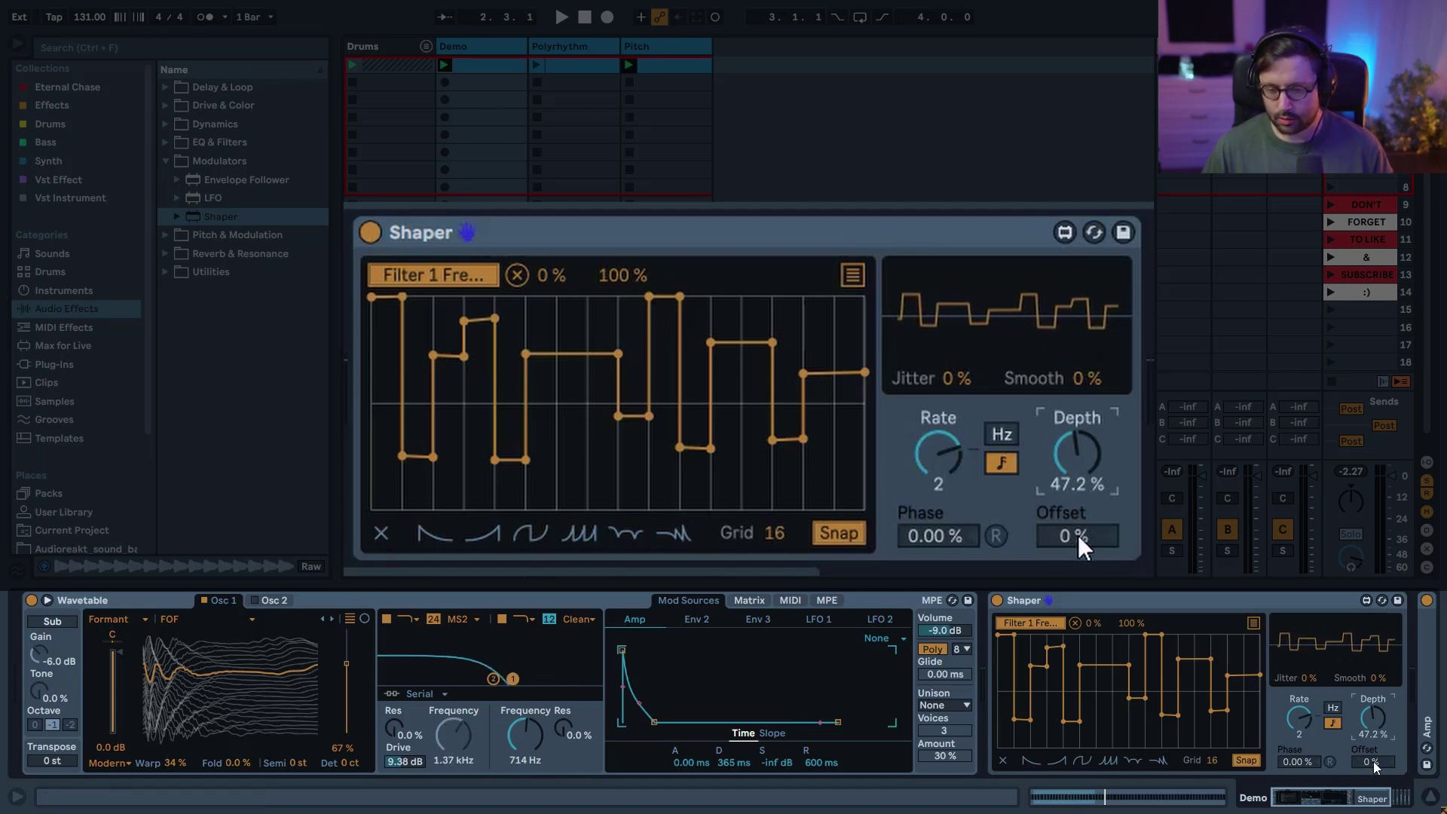
- Sweep the Shaper's offset from 100 % into negative values, settling at -78 % during playback
drag(1077, 535, 1077, 385)
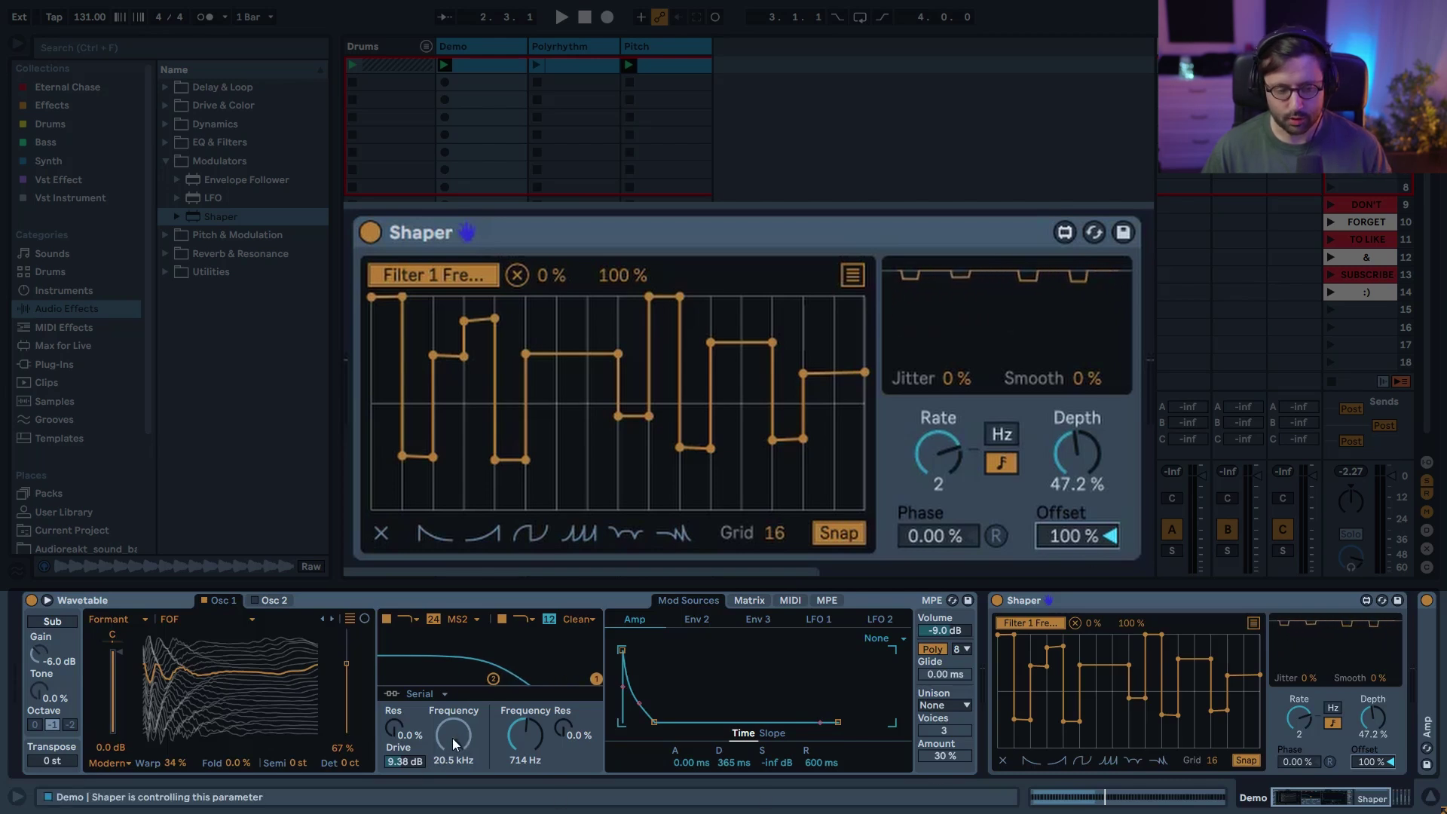
drag(1065, 532, 1065, 678)
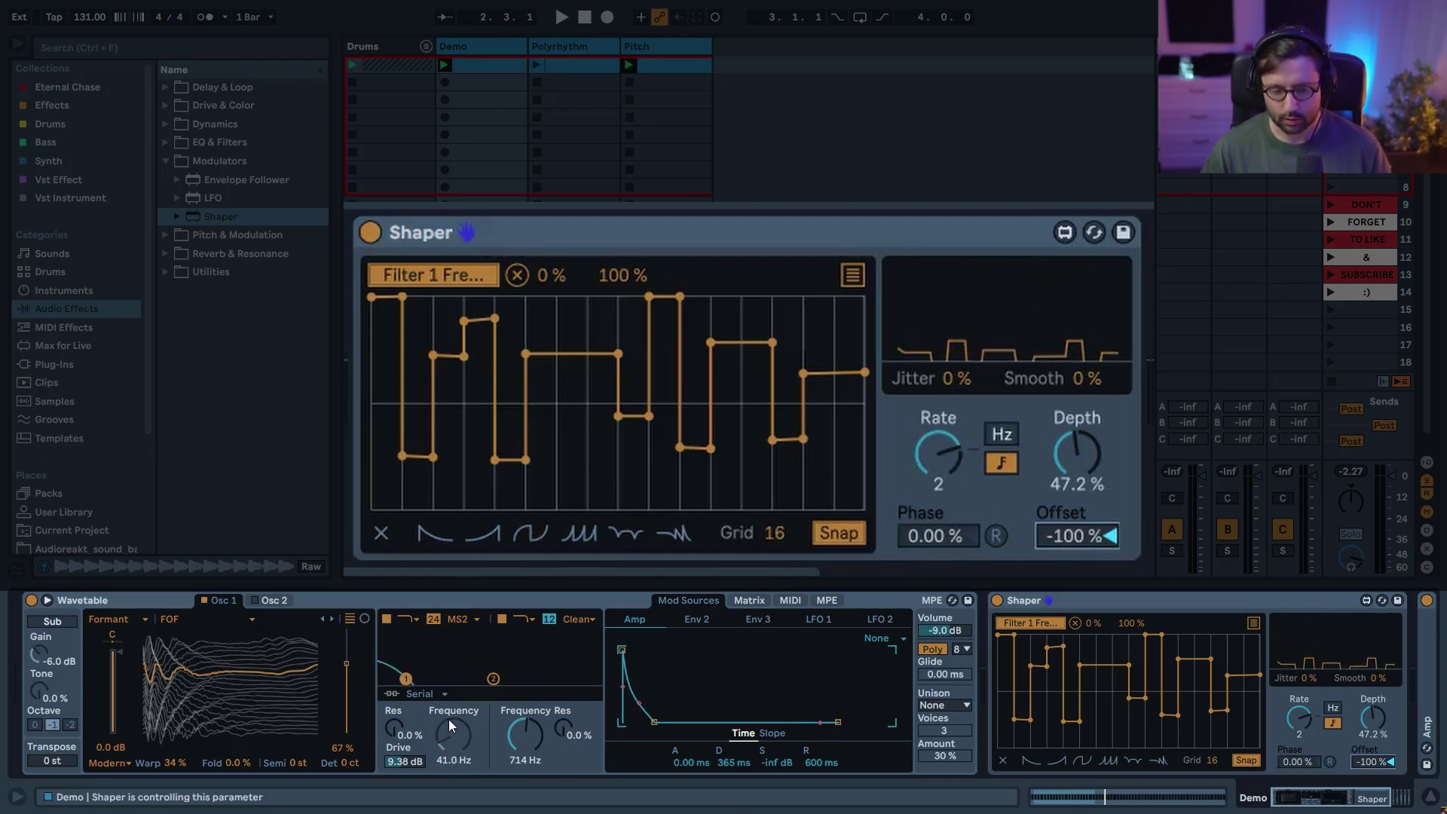
key(space)
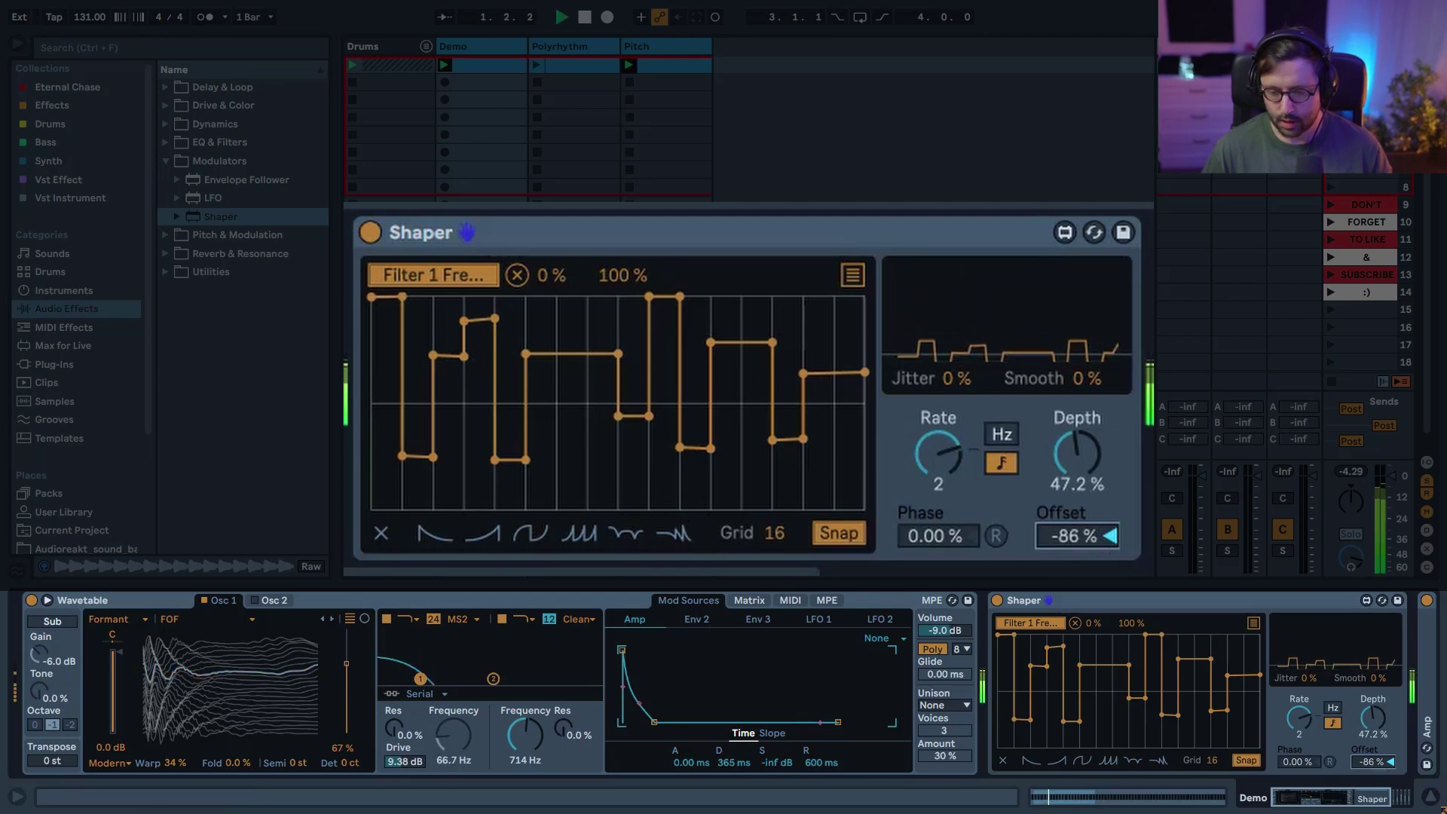
mouse_move(1076, 536)
mouse_down()
mouse_move(1076, 459)
mouse_move(1082, 540)
mouse_up()
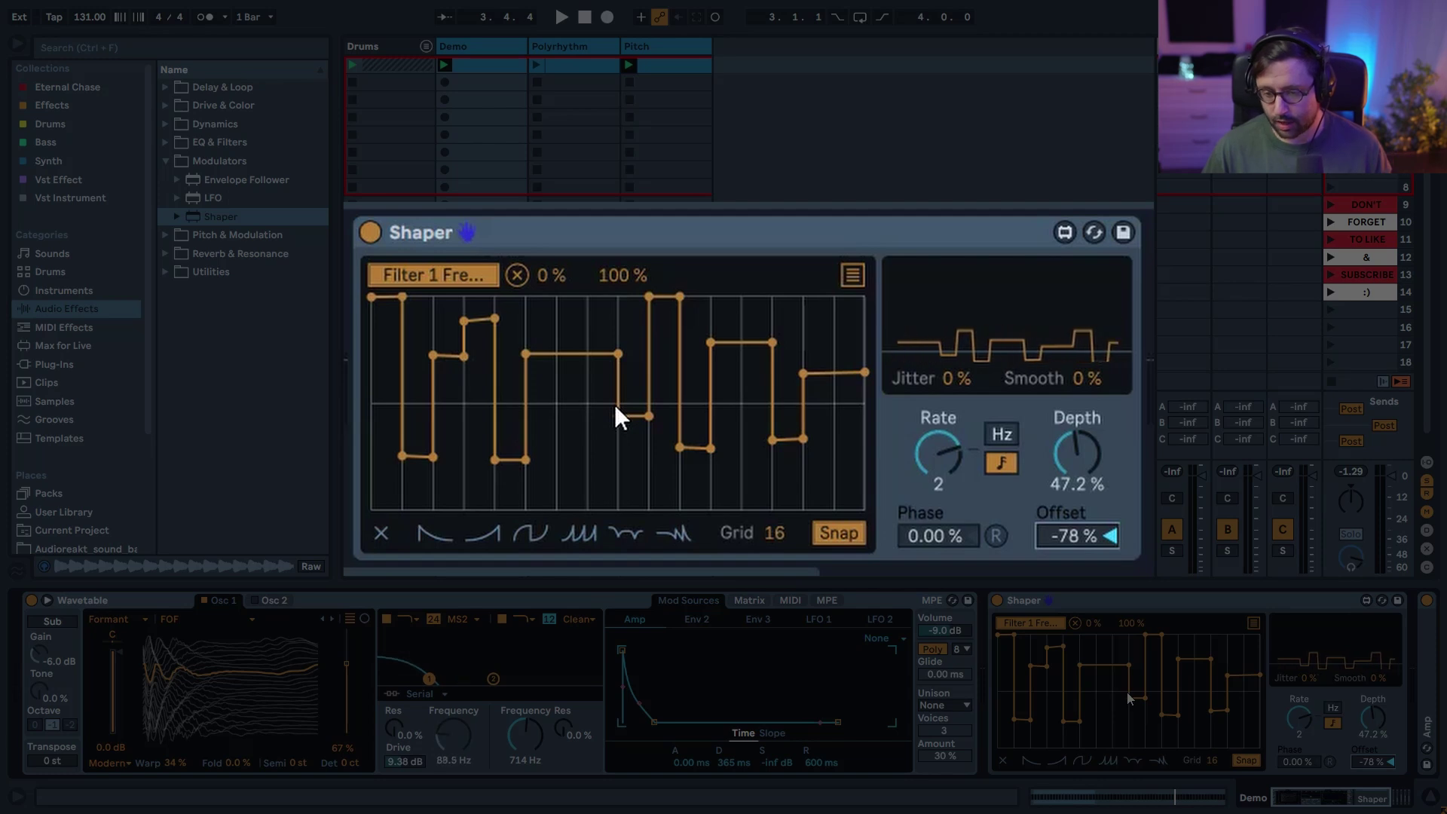
- Try some jitter and reset it to 0 %, then set depth to 63 % and offset to -14 %
mouse_move(947, 378)
mouse_down()
mouse_move(947, 355)
mouse_move(972, 377)
mouse_up()
key(Delete)
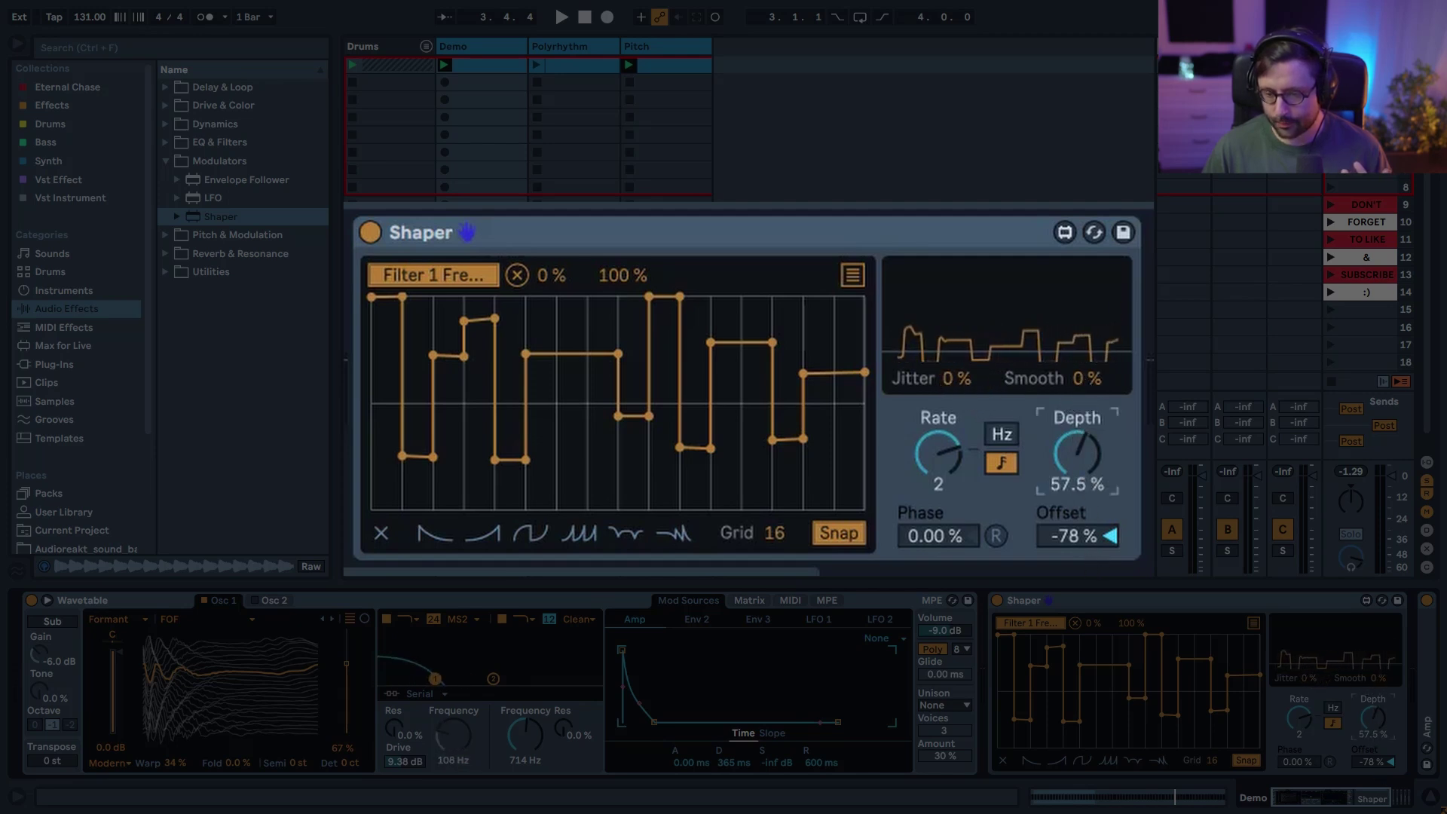
drag(1074, 520, 1074, 471)
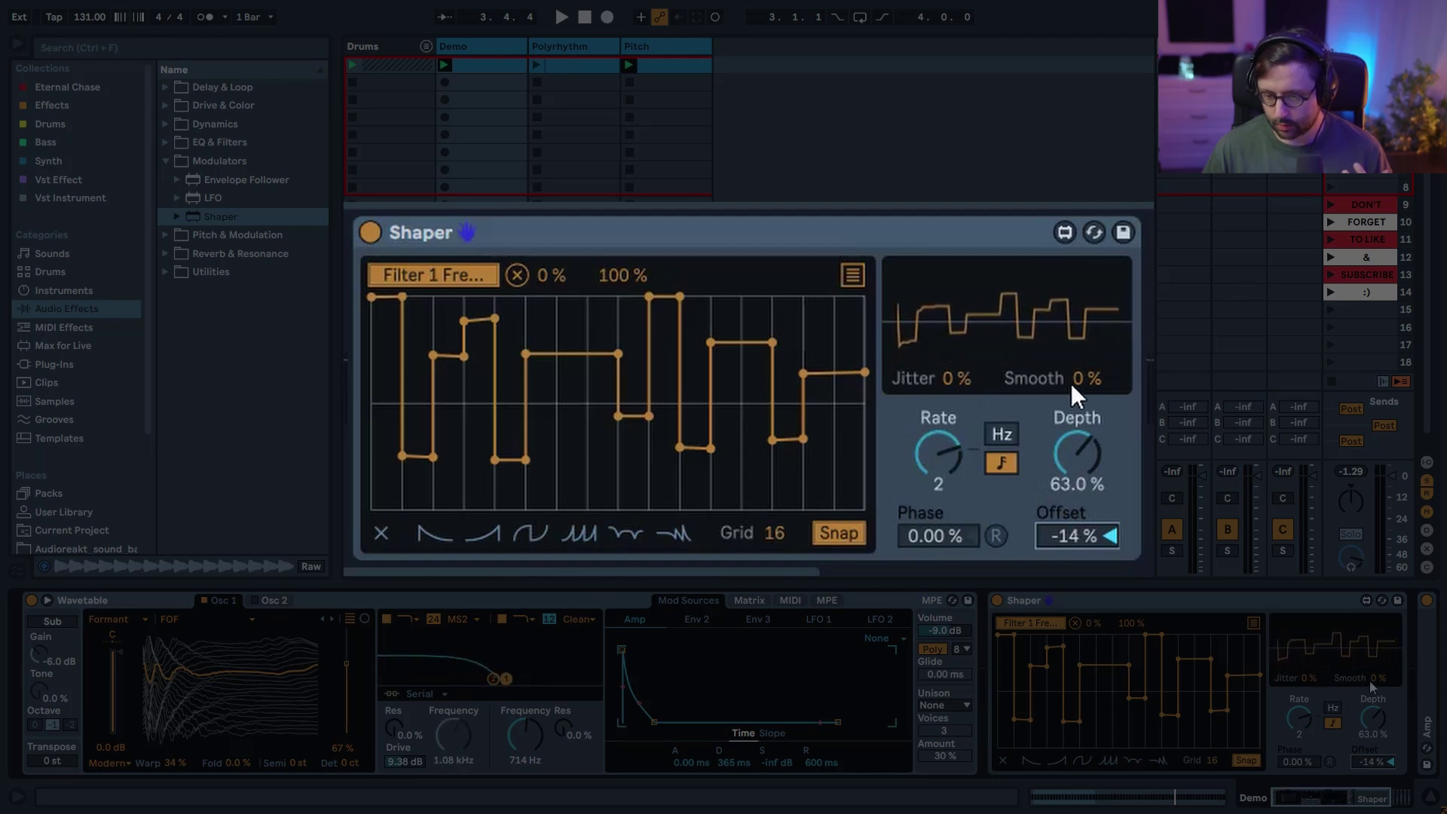
- Try smoothing up to 100 %, reset it to 0 %, and show the Shaper's mapping list
drag(1077, 378, 1077, 350)
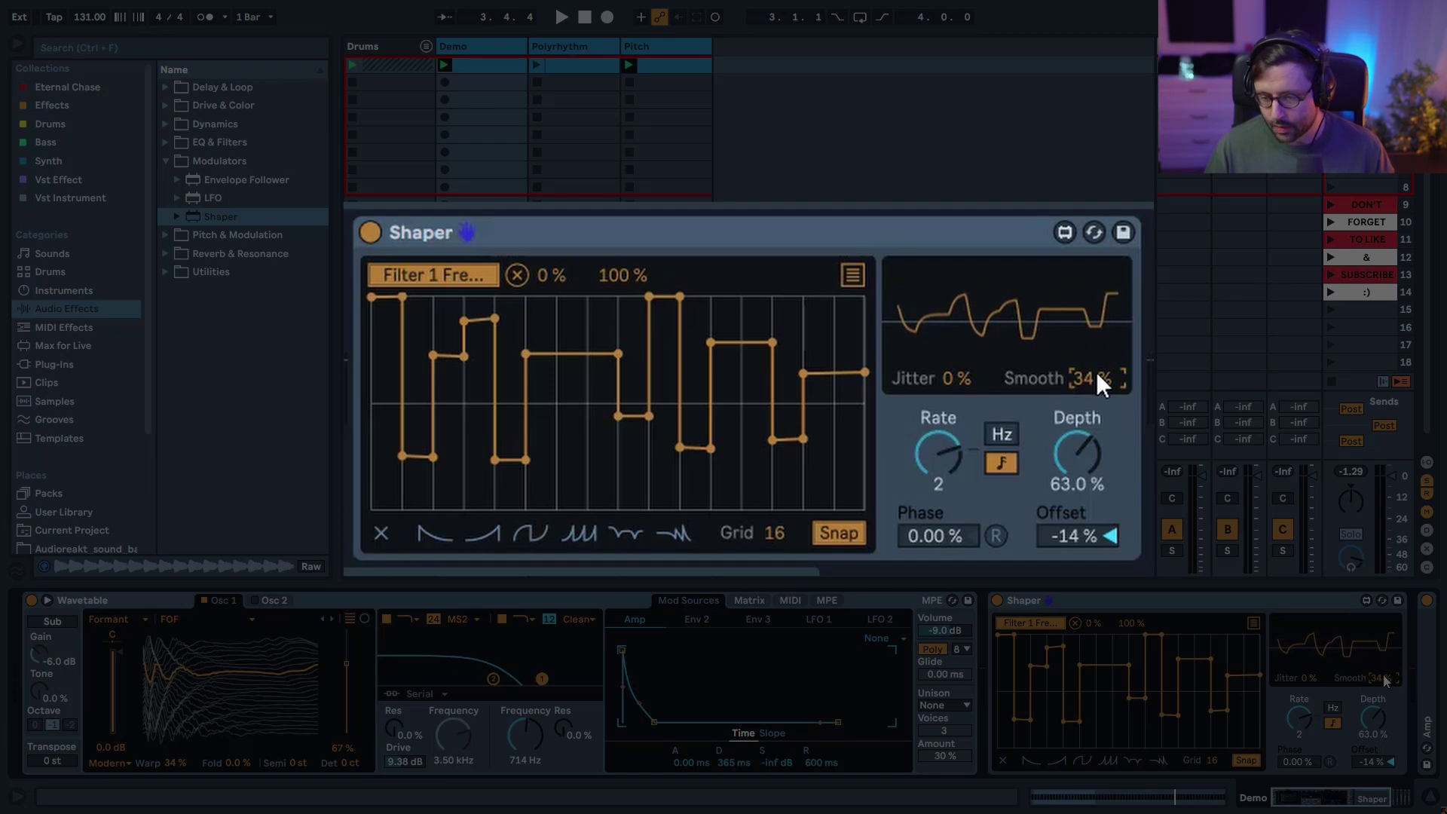
drag(1095, 372, 1095, 329)
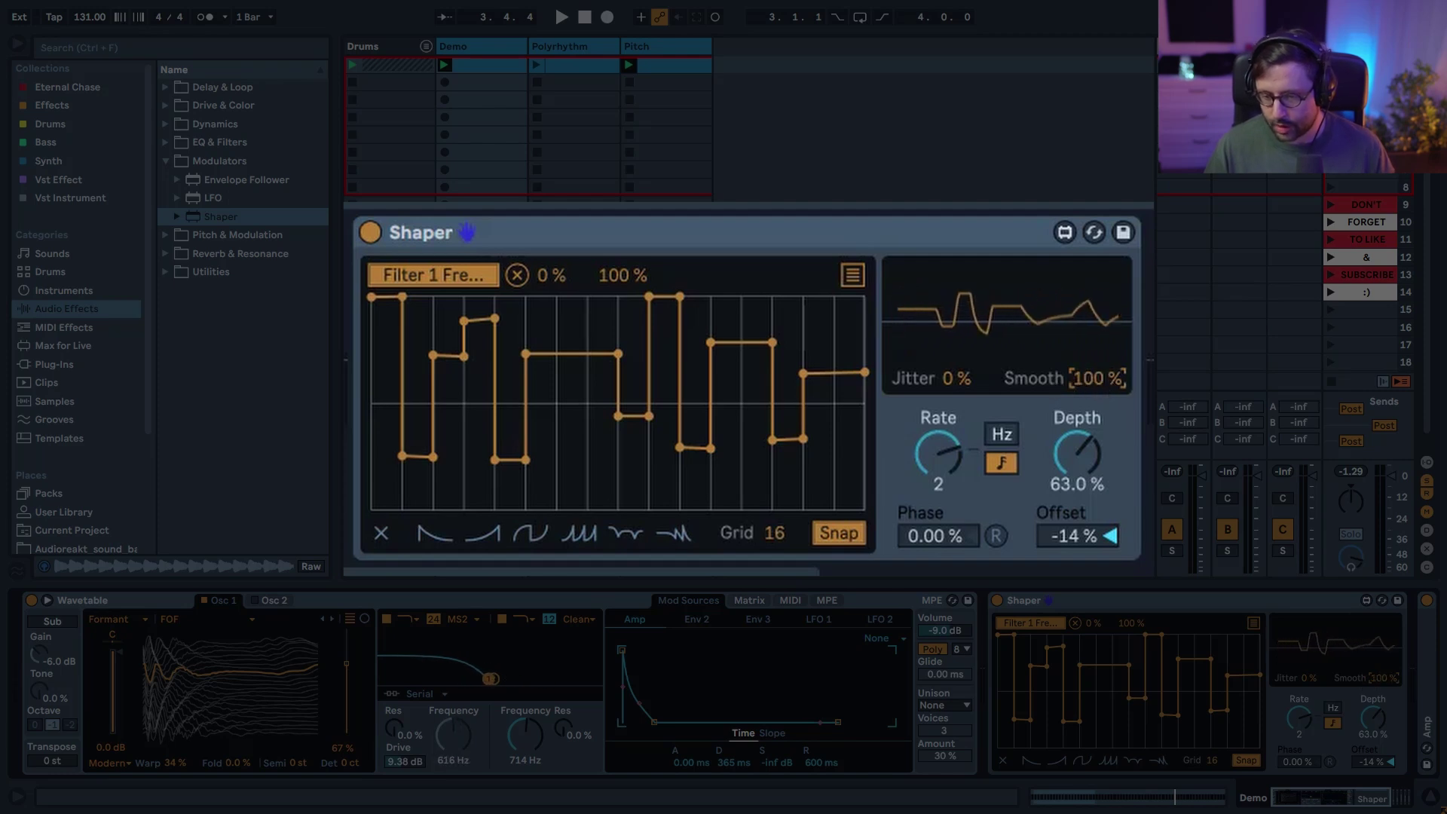
double_click(1106, 377)
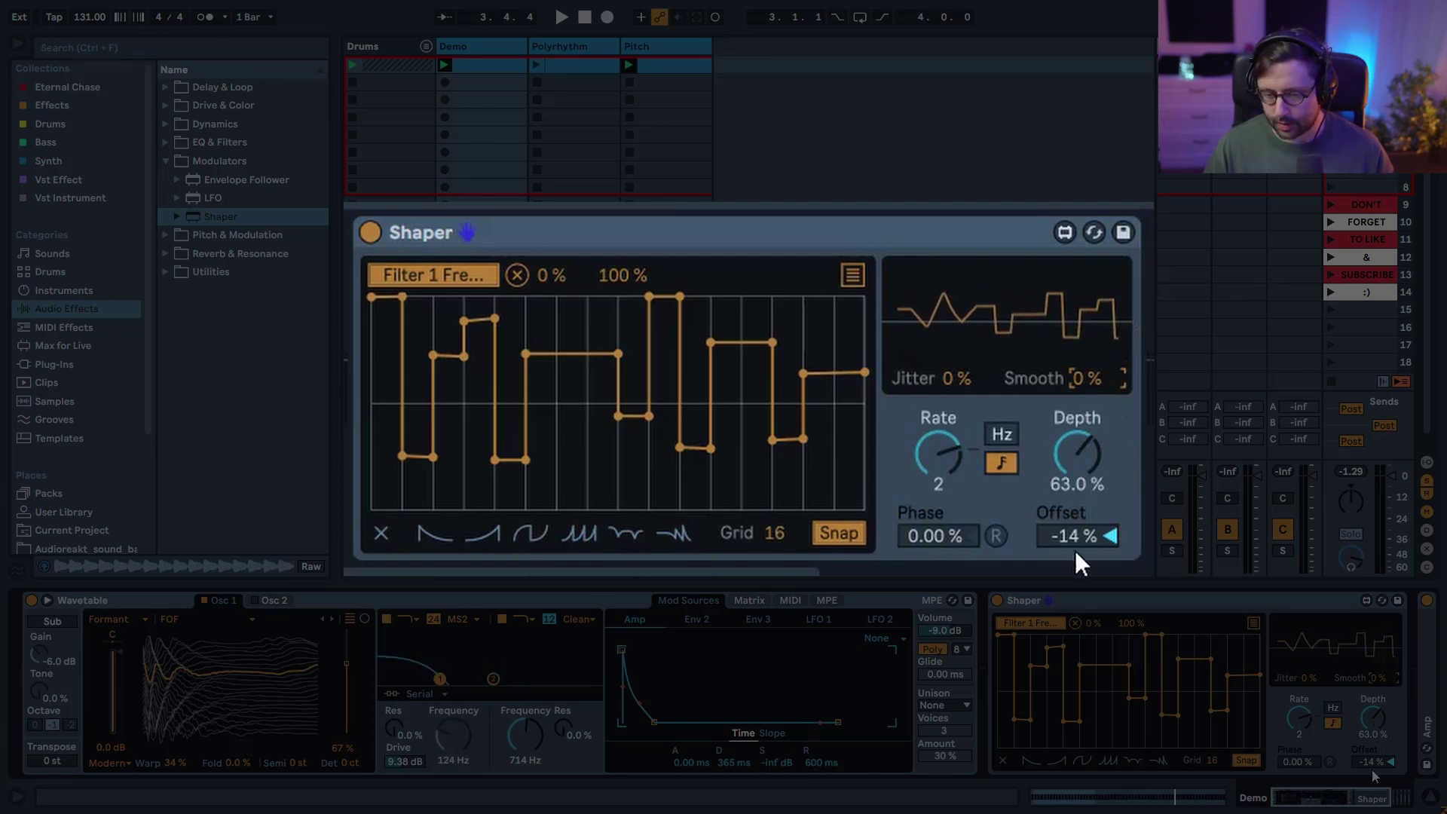
click(853, 274)
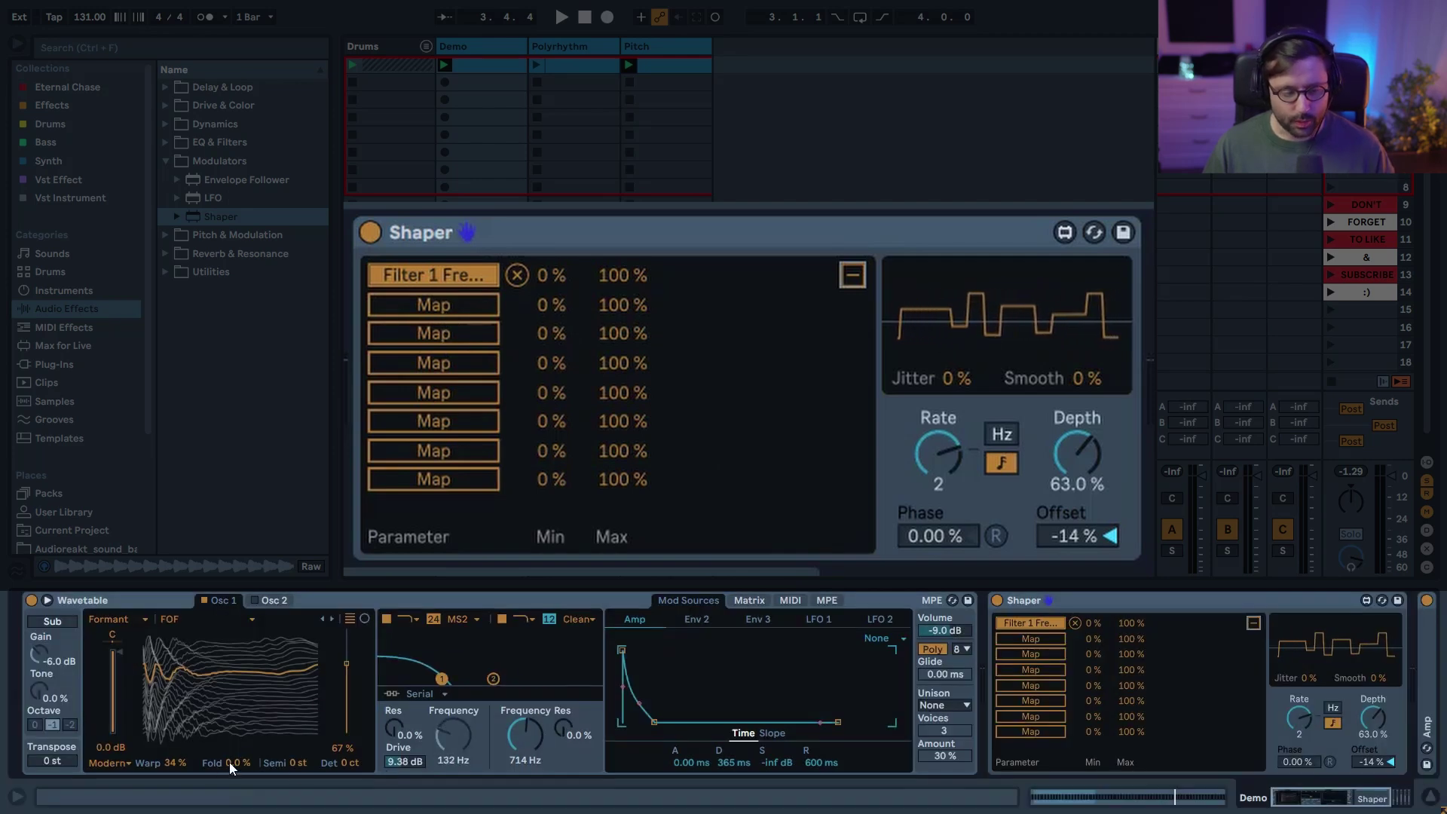
- Try raising Wavetable's Fold amount during playback, then return it to 0 %
key(space)
mouse_move(234, 762)
mouse_down()
mouse_move(233, 742)
mouse_move(233, 765)
mouse_up()
key(space)
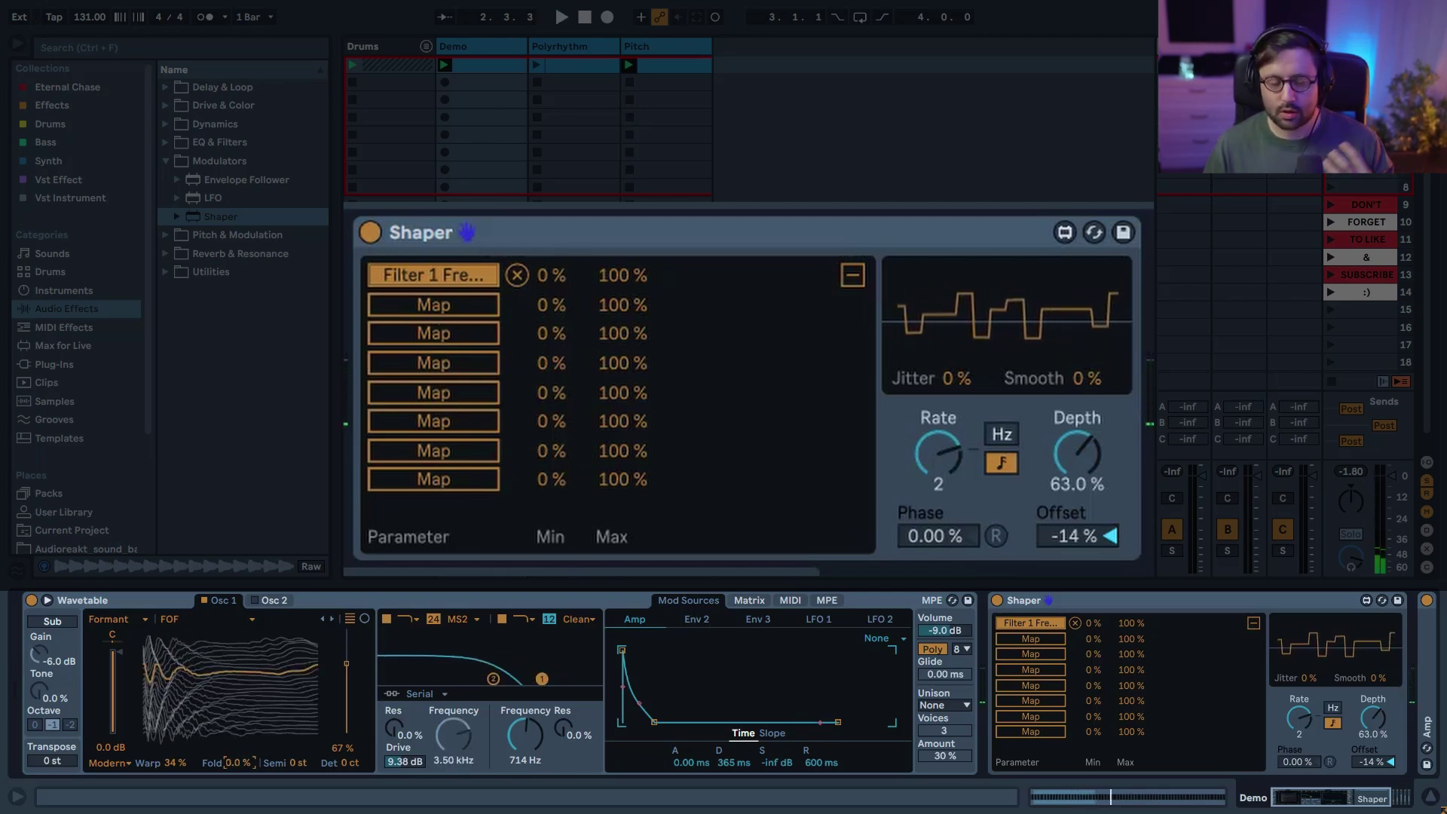
- Map Wavetable's Fold to the Shaper's second mapping slot and play to hear it
click(1043, 638)
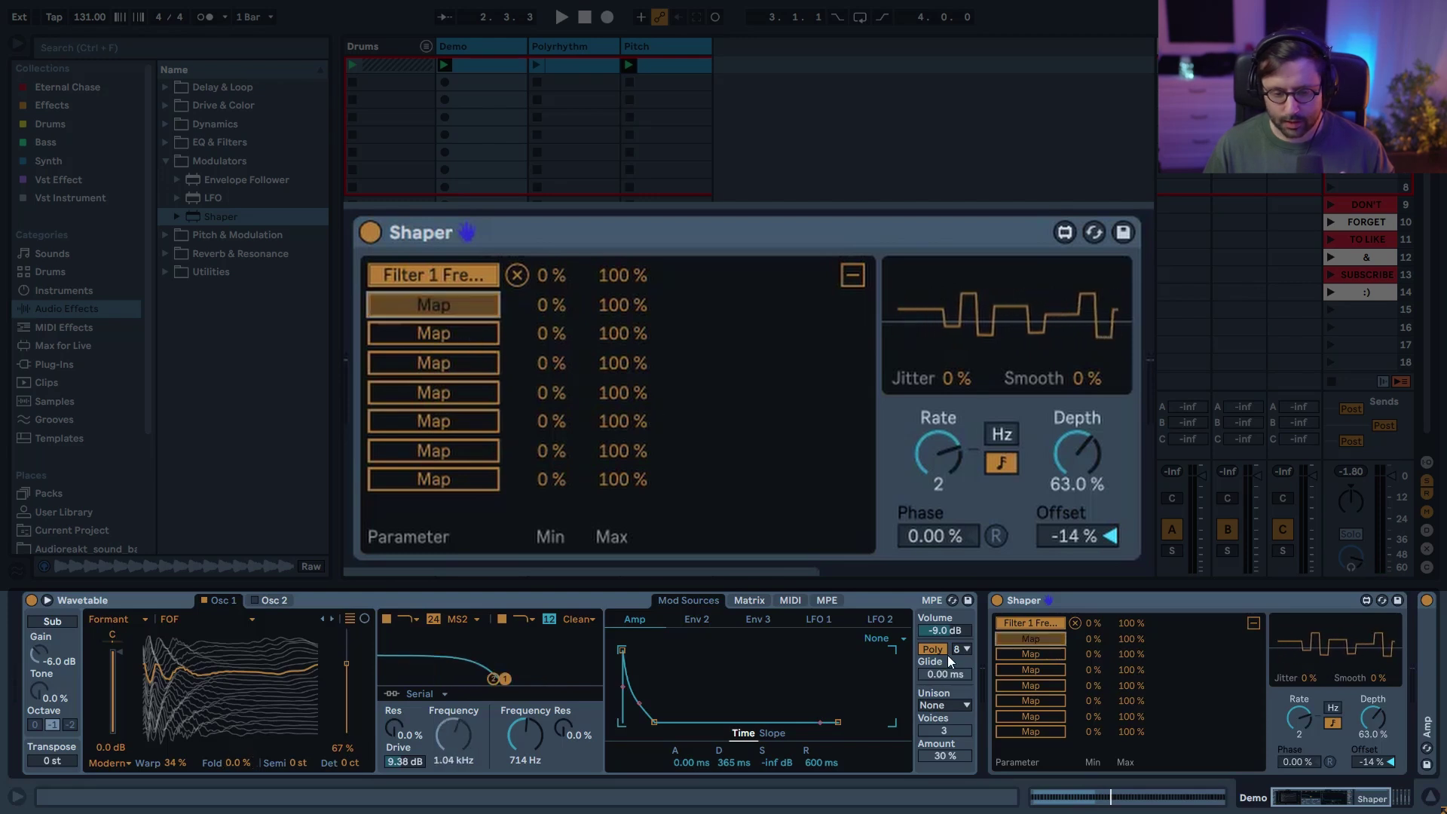
click(233, 763)
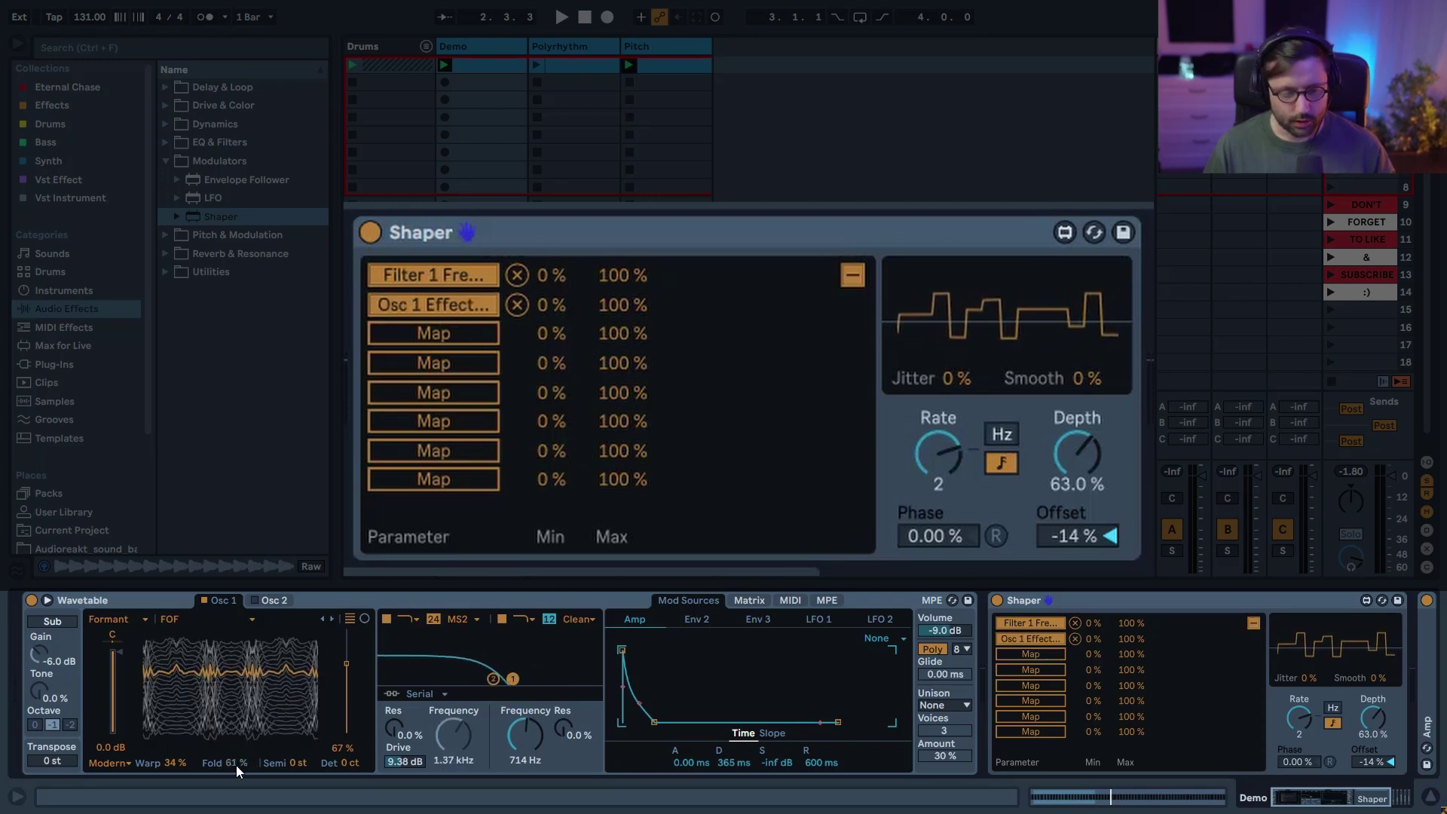
key(space)
key(space)
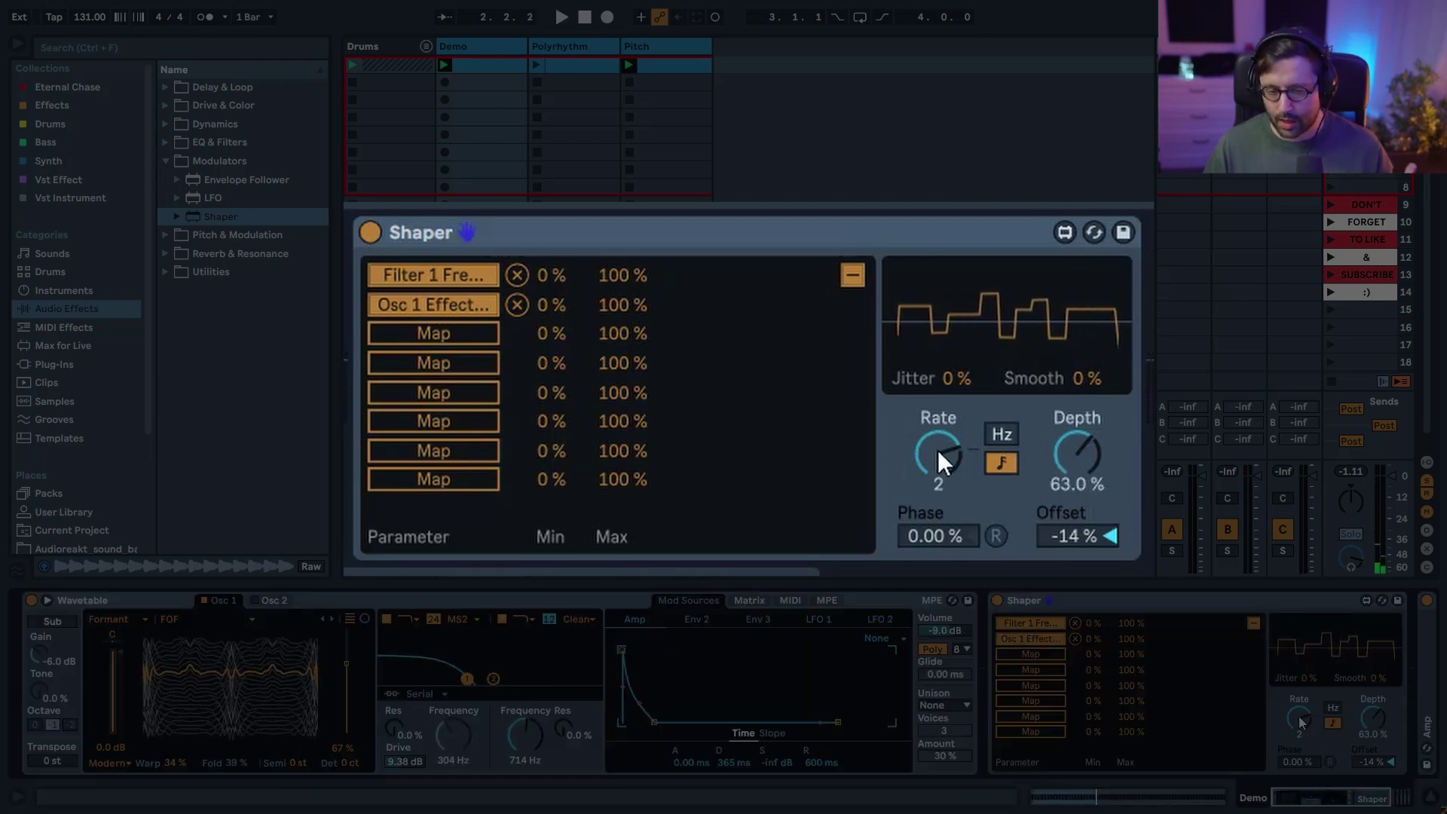
key(space)
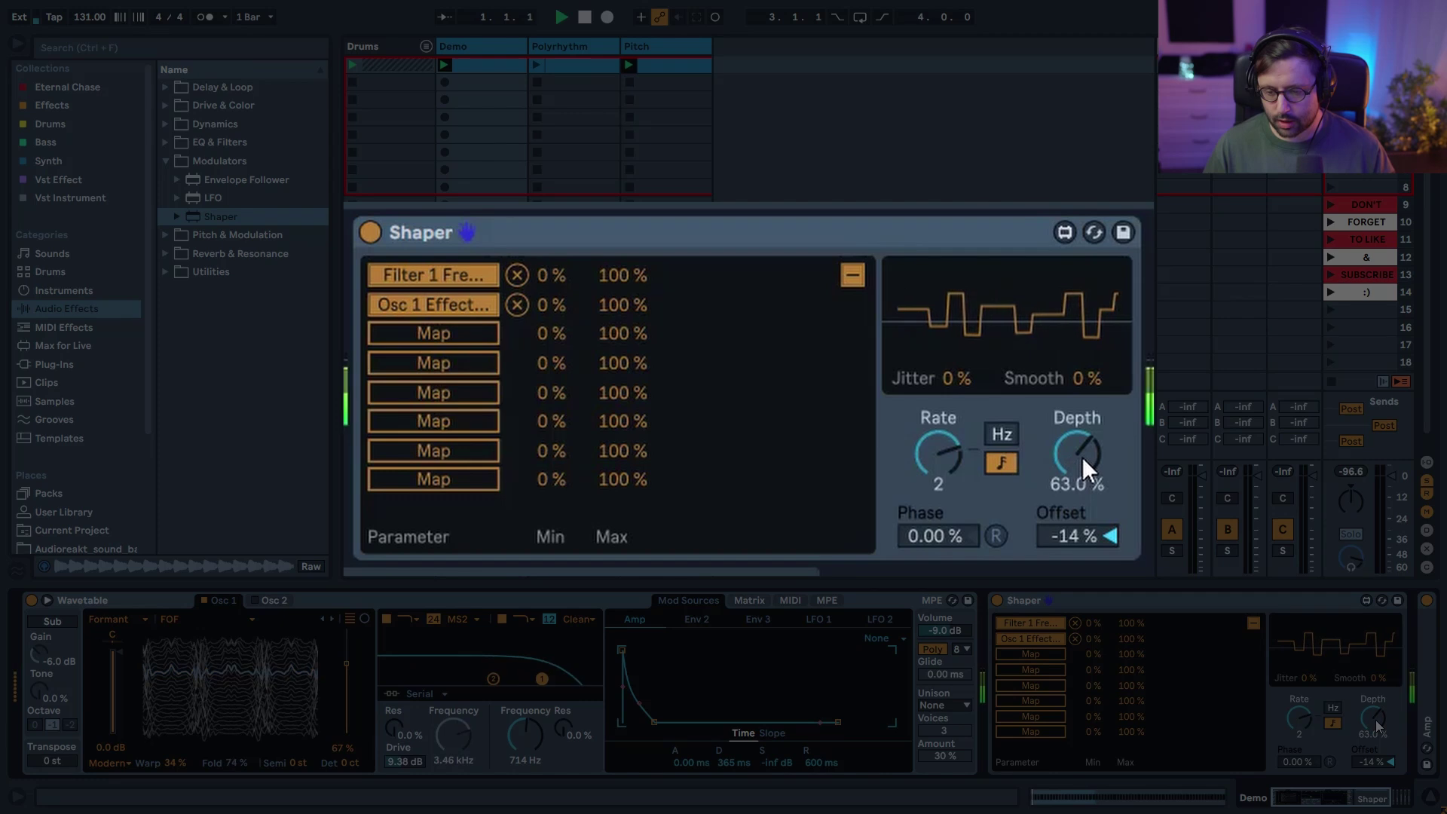
- Lower the Shaper's depth to 50.4 %, remove then restore the Fold mapping, and stop playback
drag(1082, 456, 1075, 564)
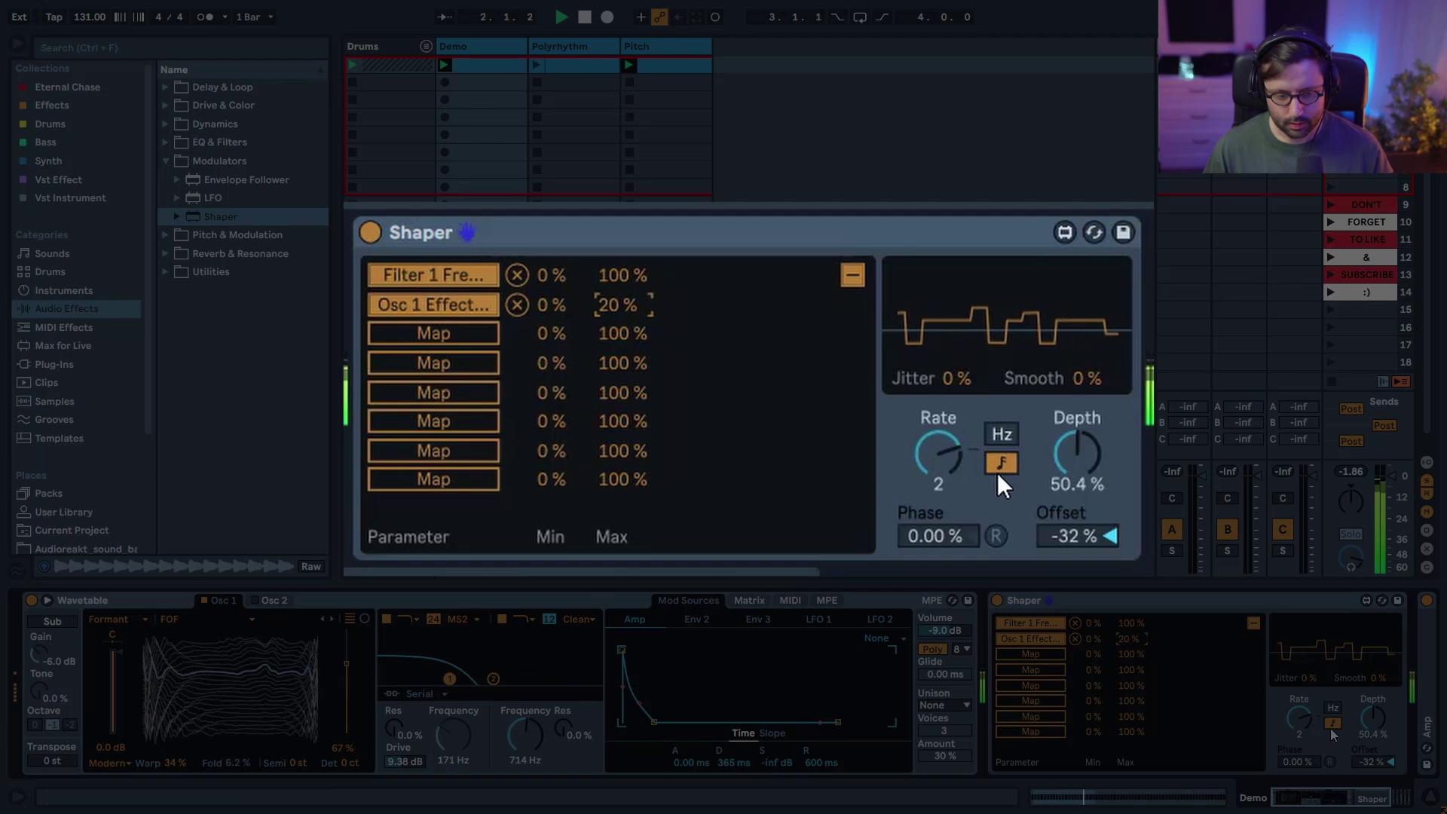
click(512, 305)
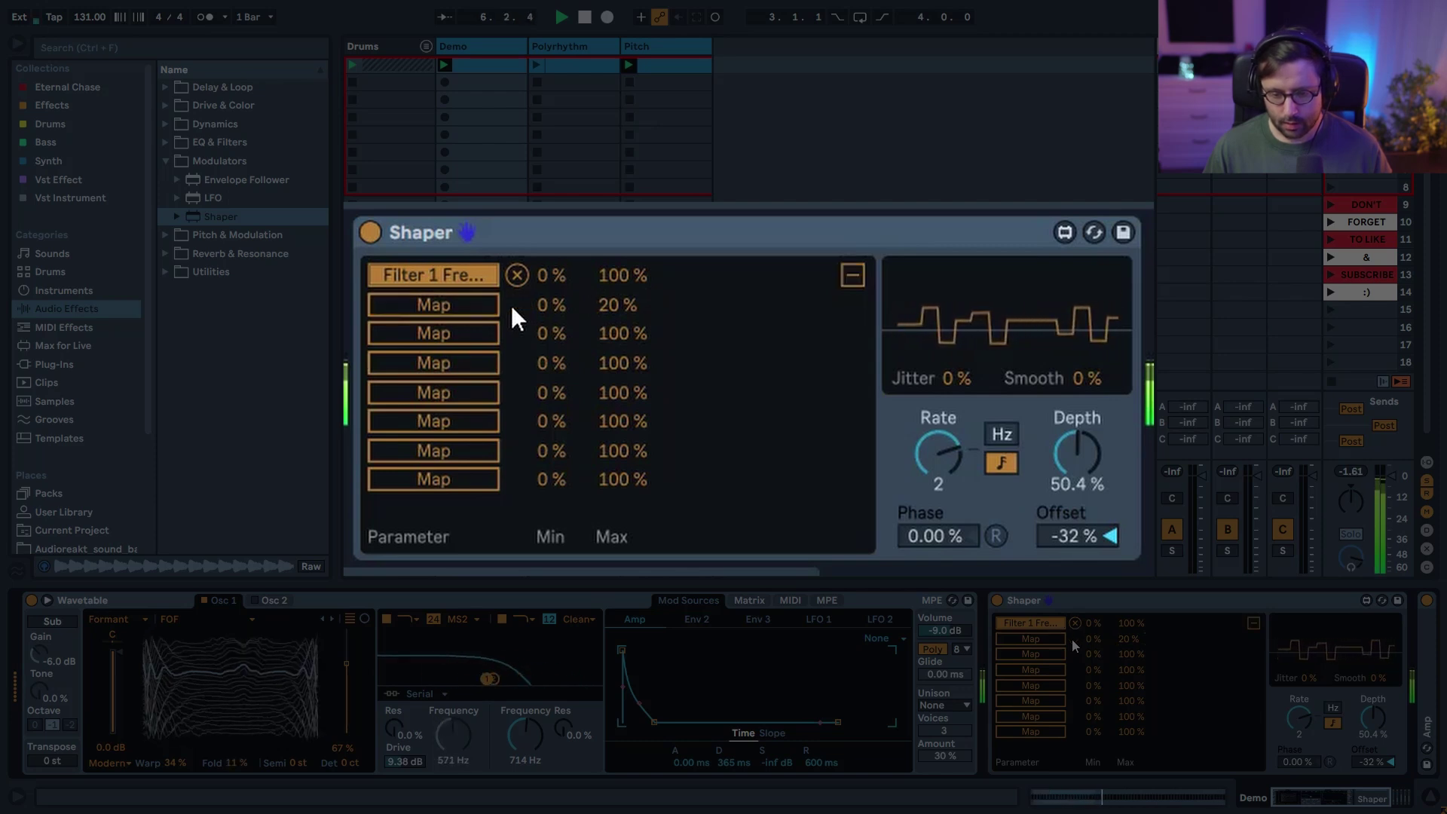
key(ctrl+z)
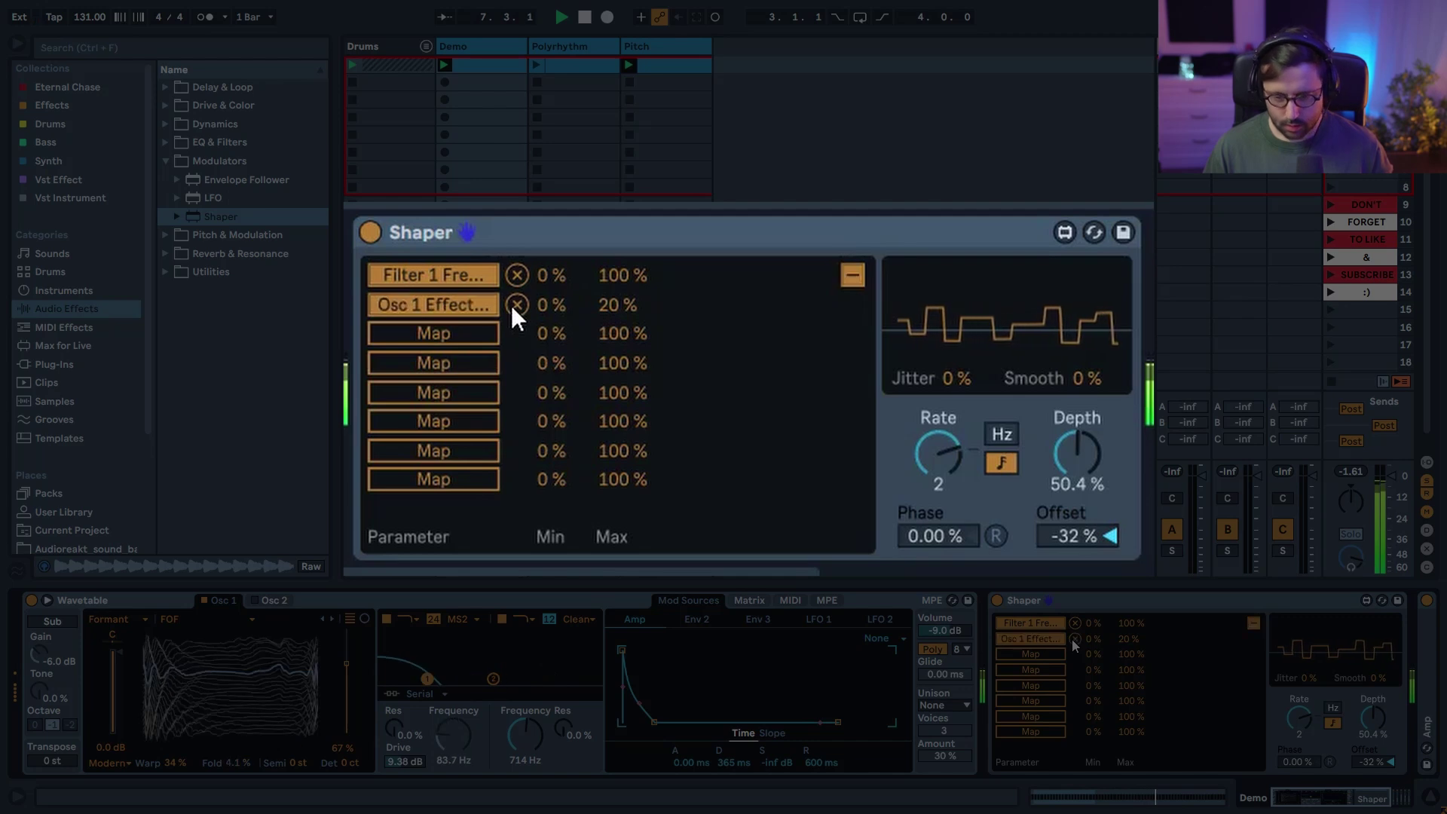
key(space)
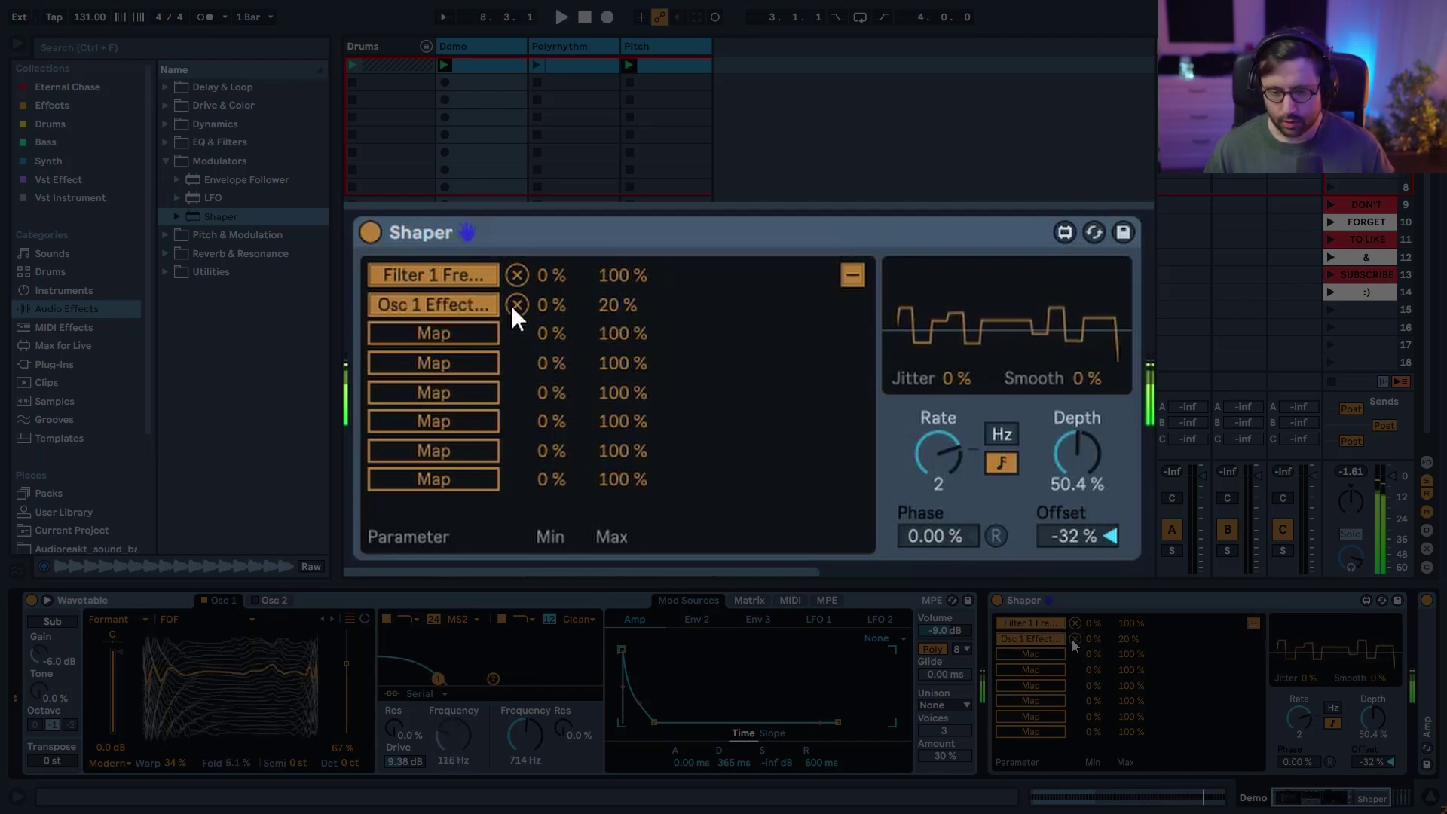
click(477, 334)
- Map Wavetable's Osc 1 Transpose to the Shaper with offset -36% and depth 59.1%
click(300, 761)
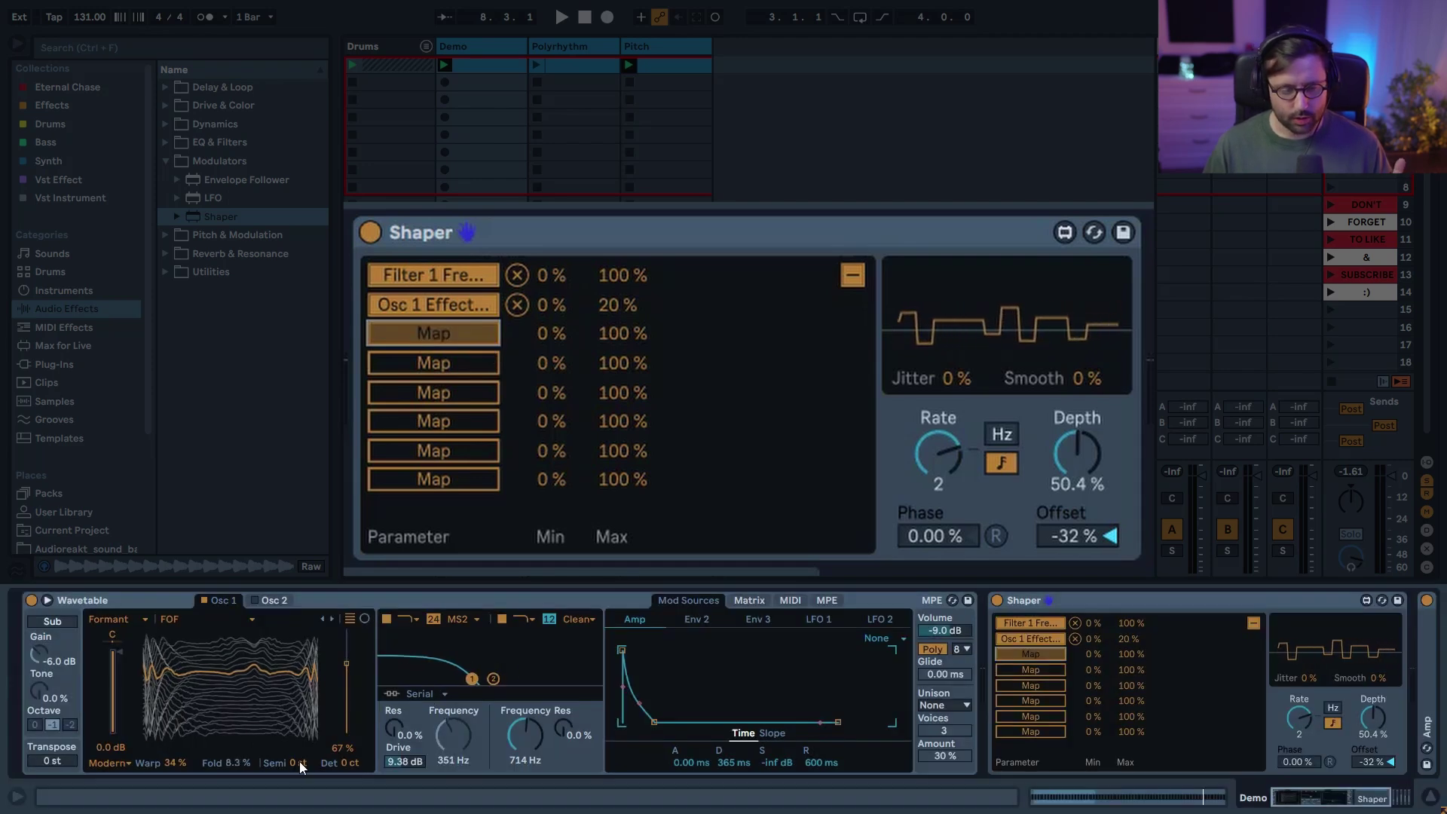
key(space)
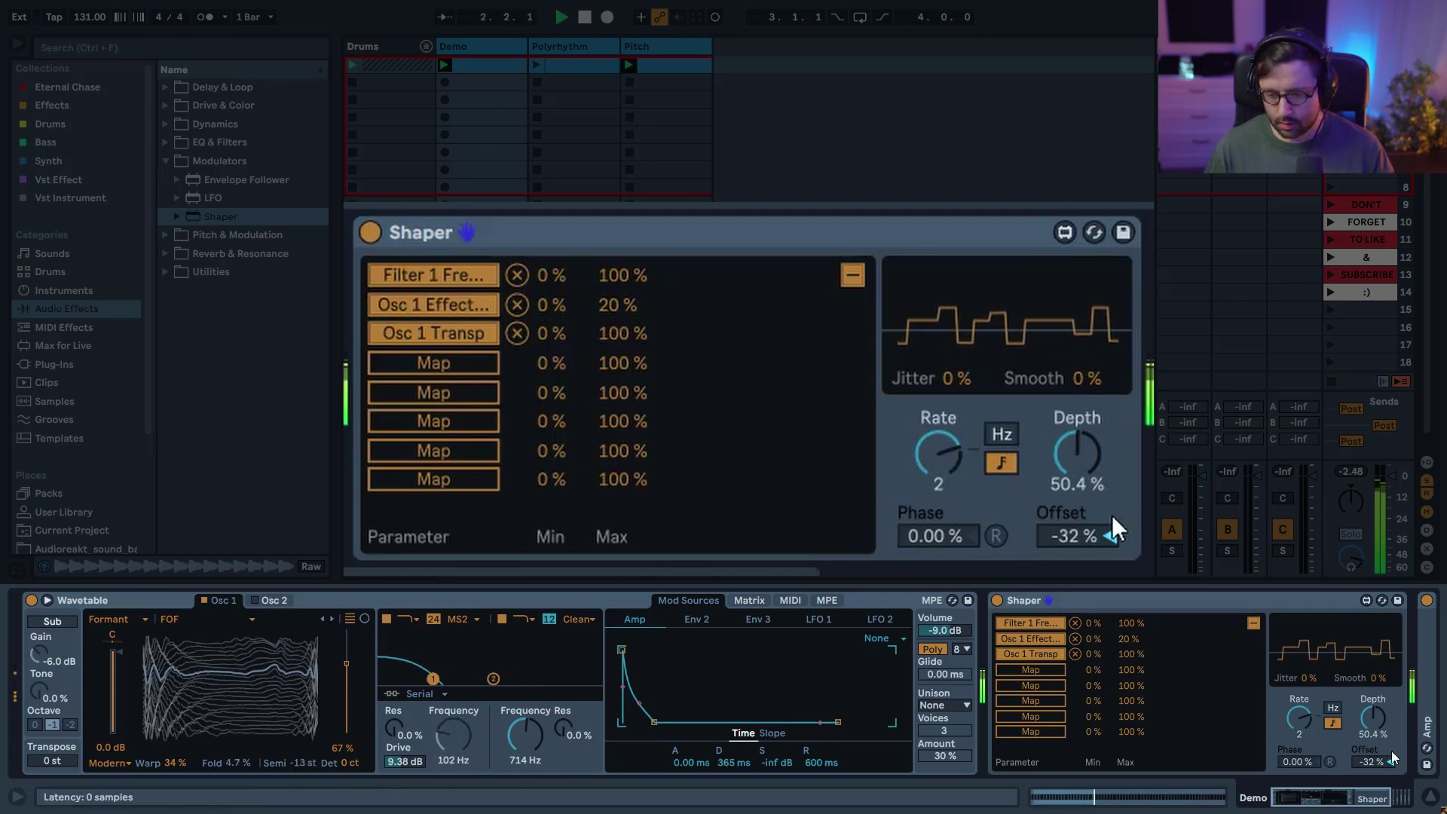
drag(1079, 537, 1079, 554)
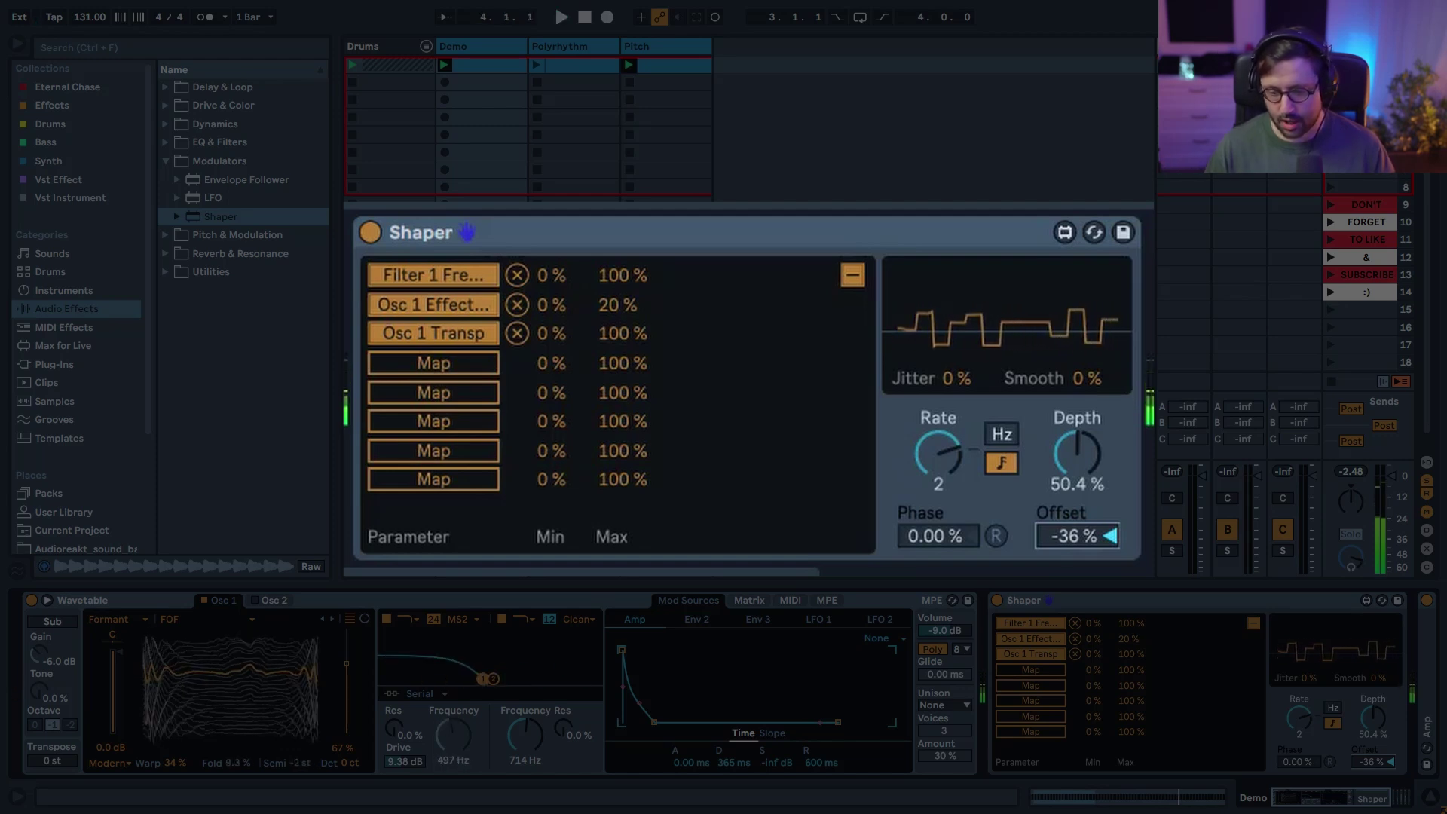
key(space)
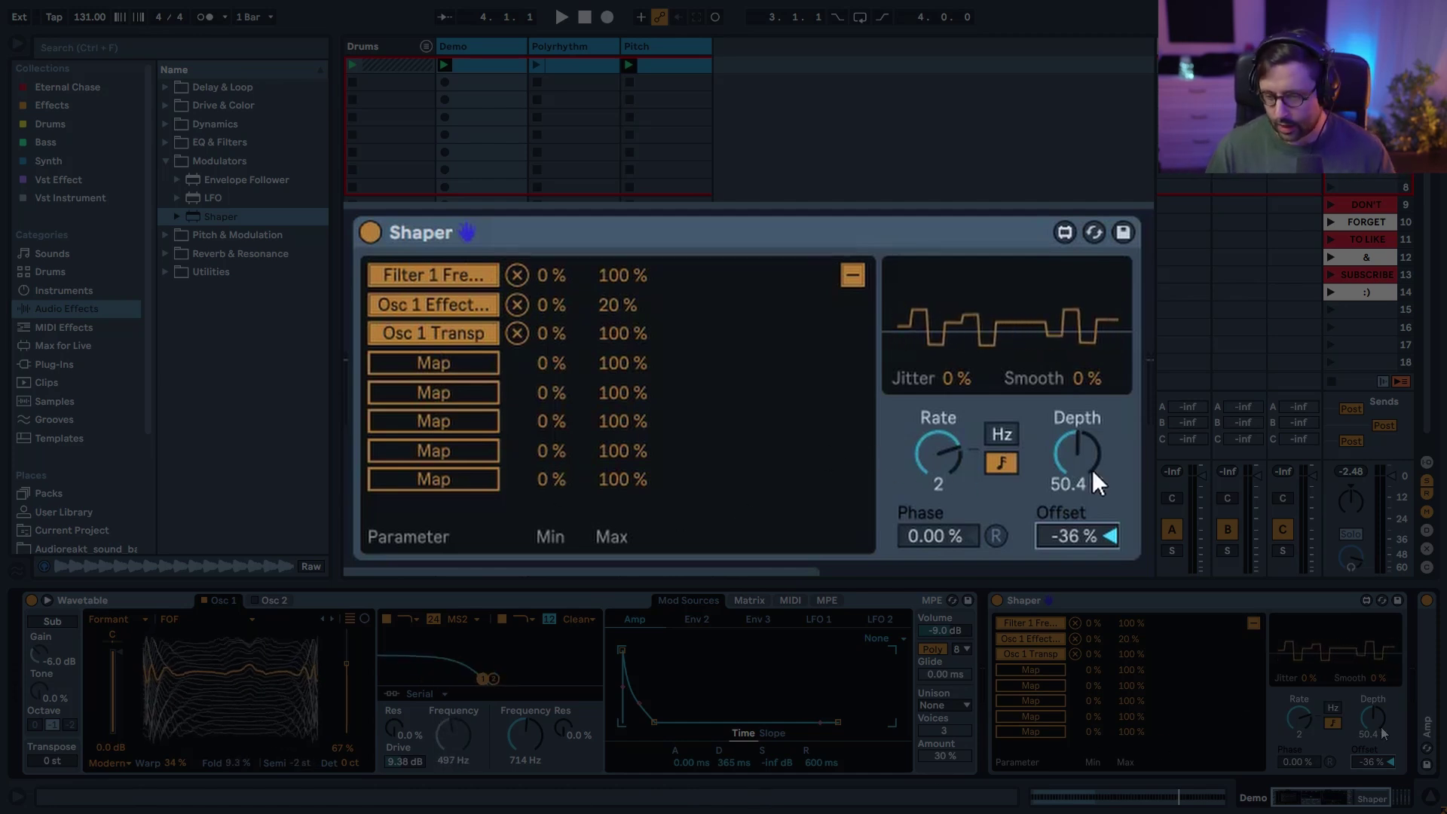
drag(1092, 477, 1091, 465)
key(space)
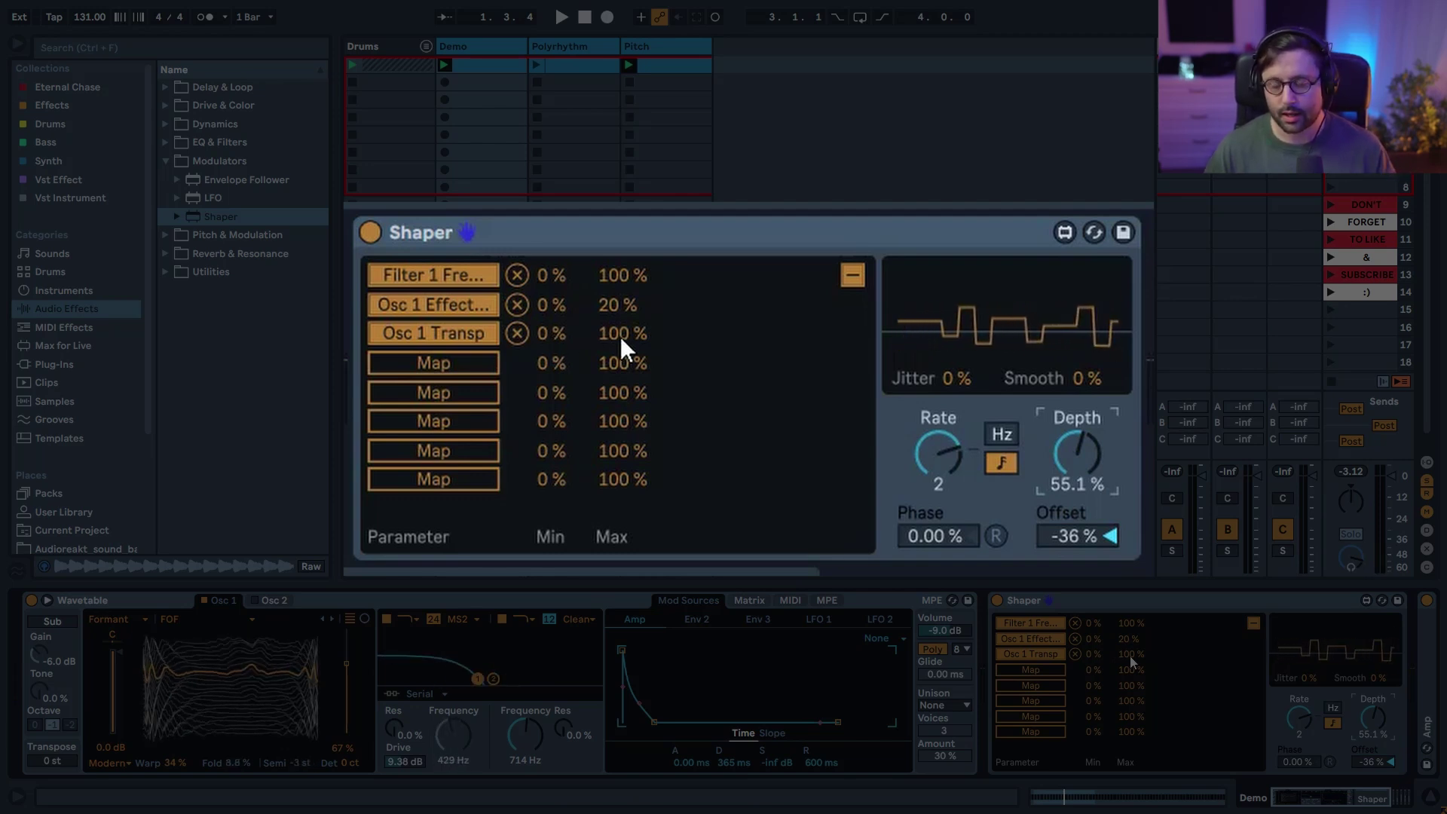
- Narrow the Osc 1 Transpose mapping range to 55–66%
drag(549, 333, 549, 292)
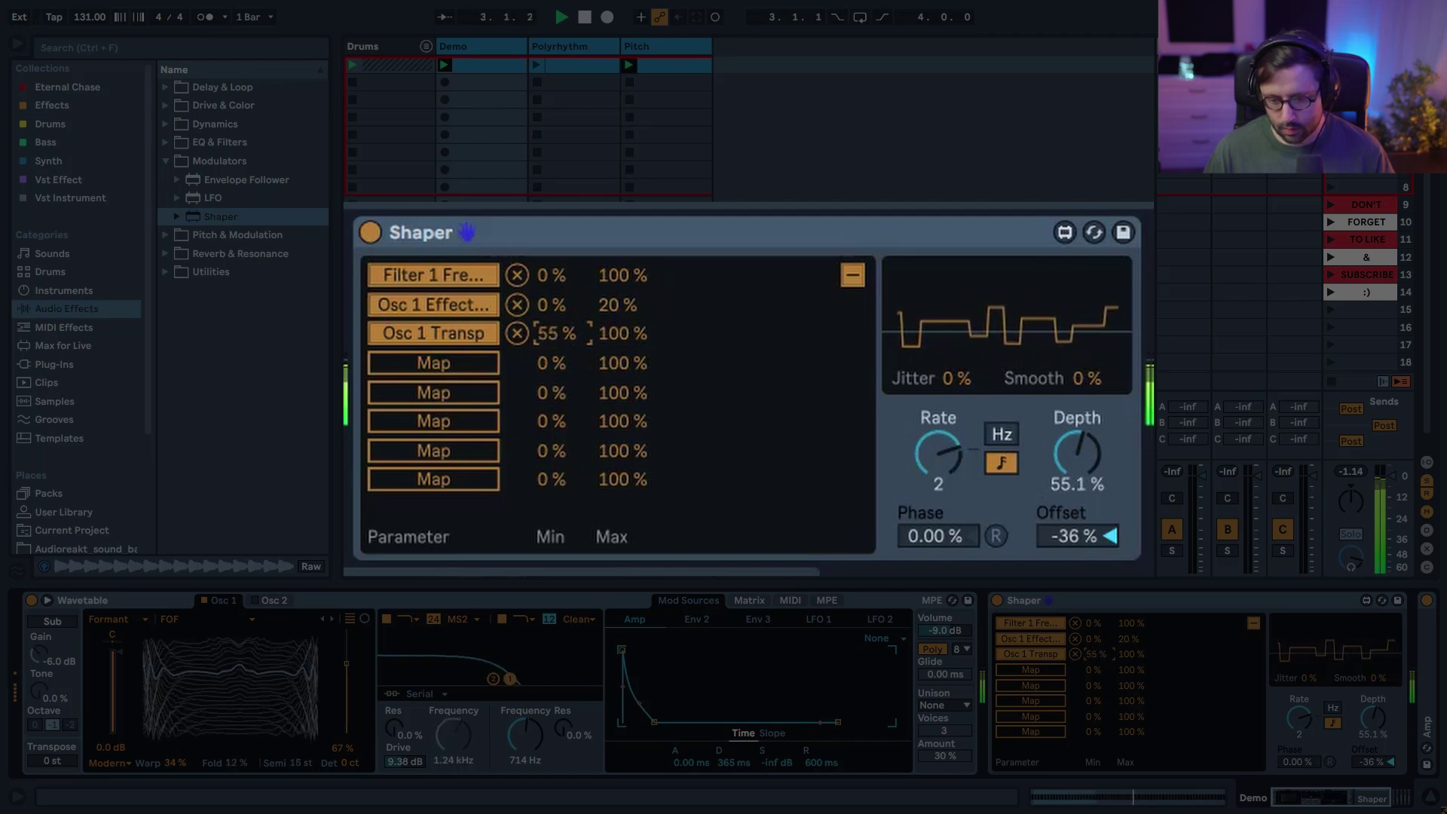
drag(623, 333, 622, 343)
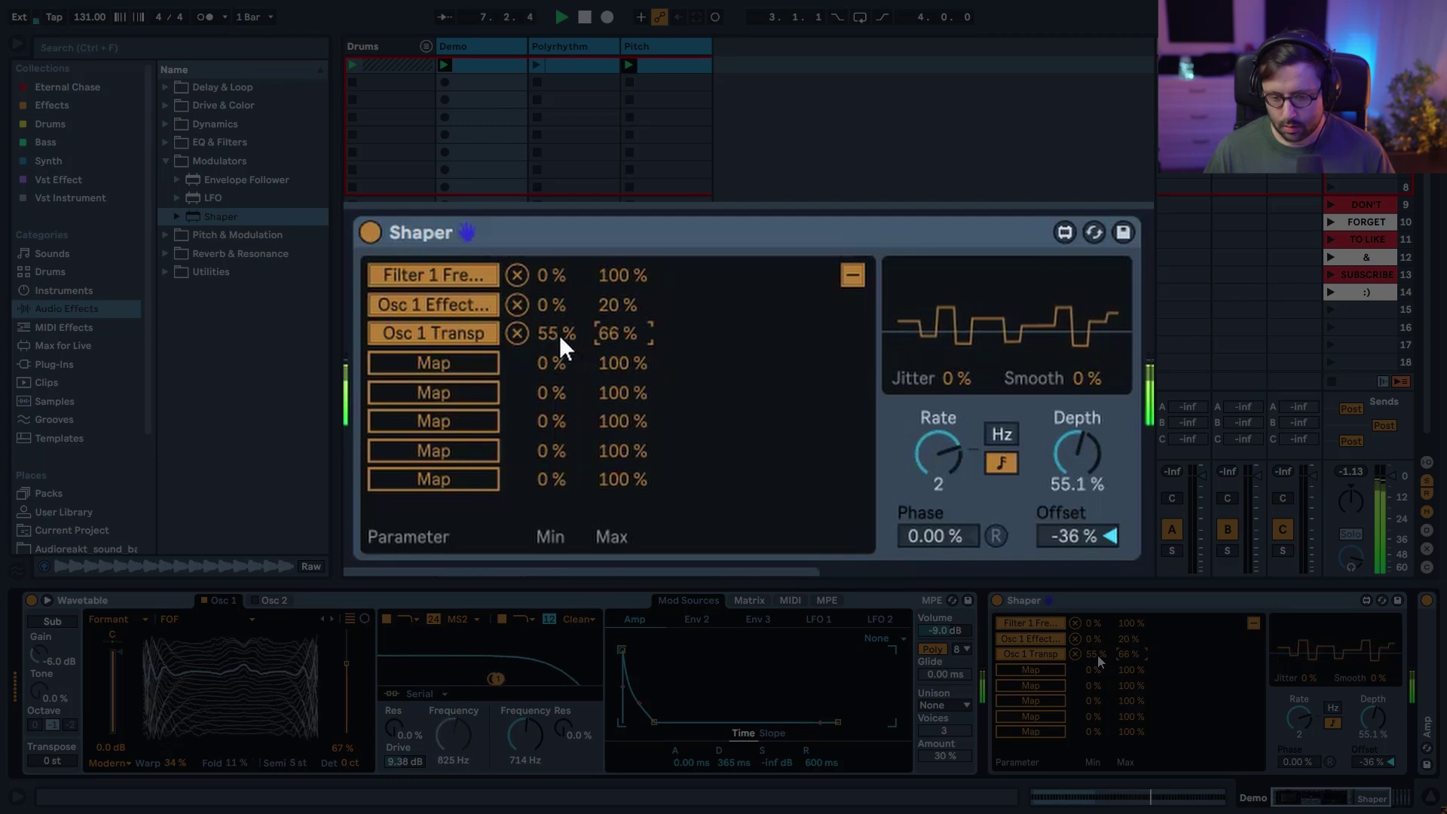
drag(559, 335, 559, 333)
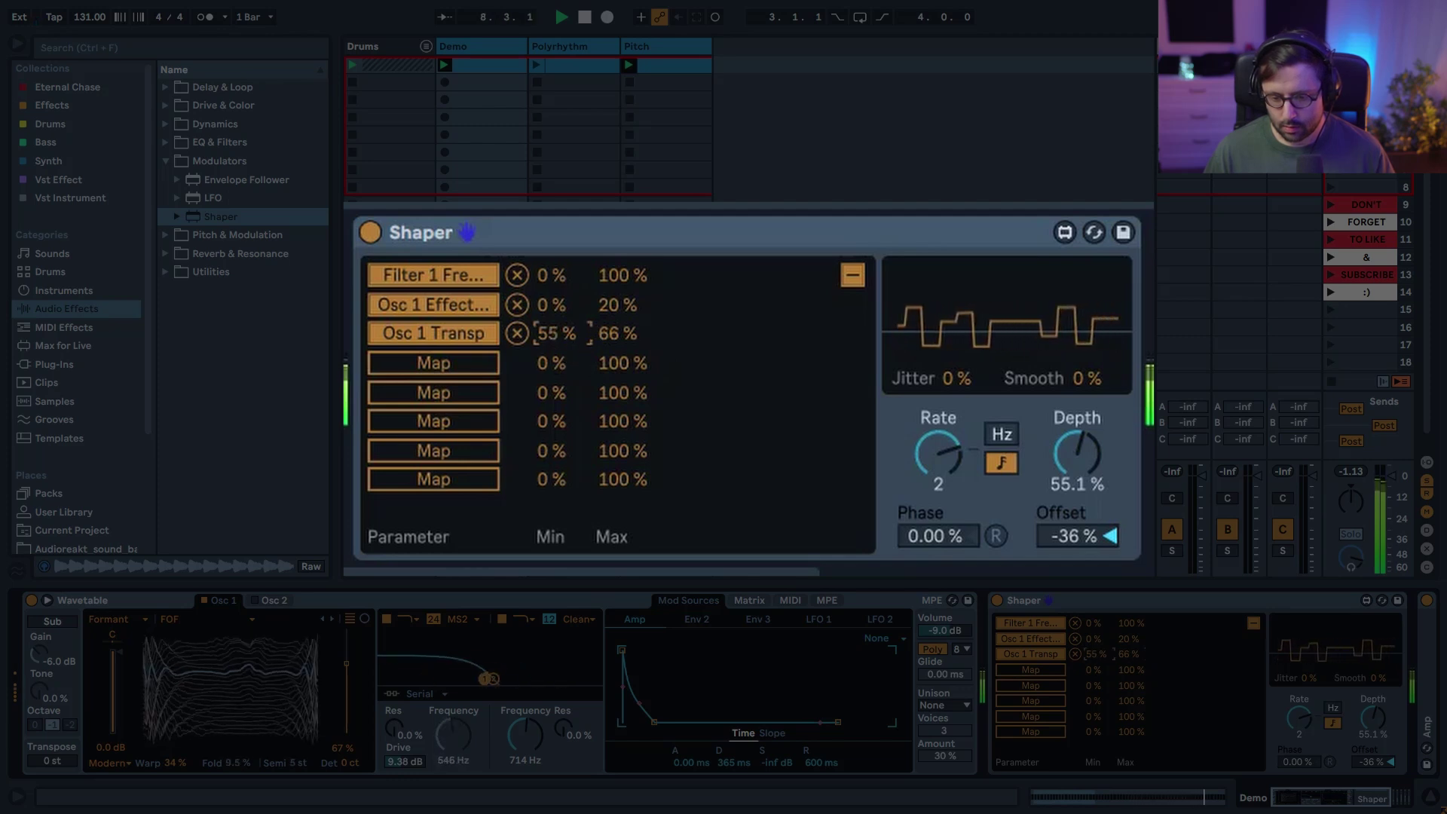
click(1086, 538)
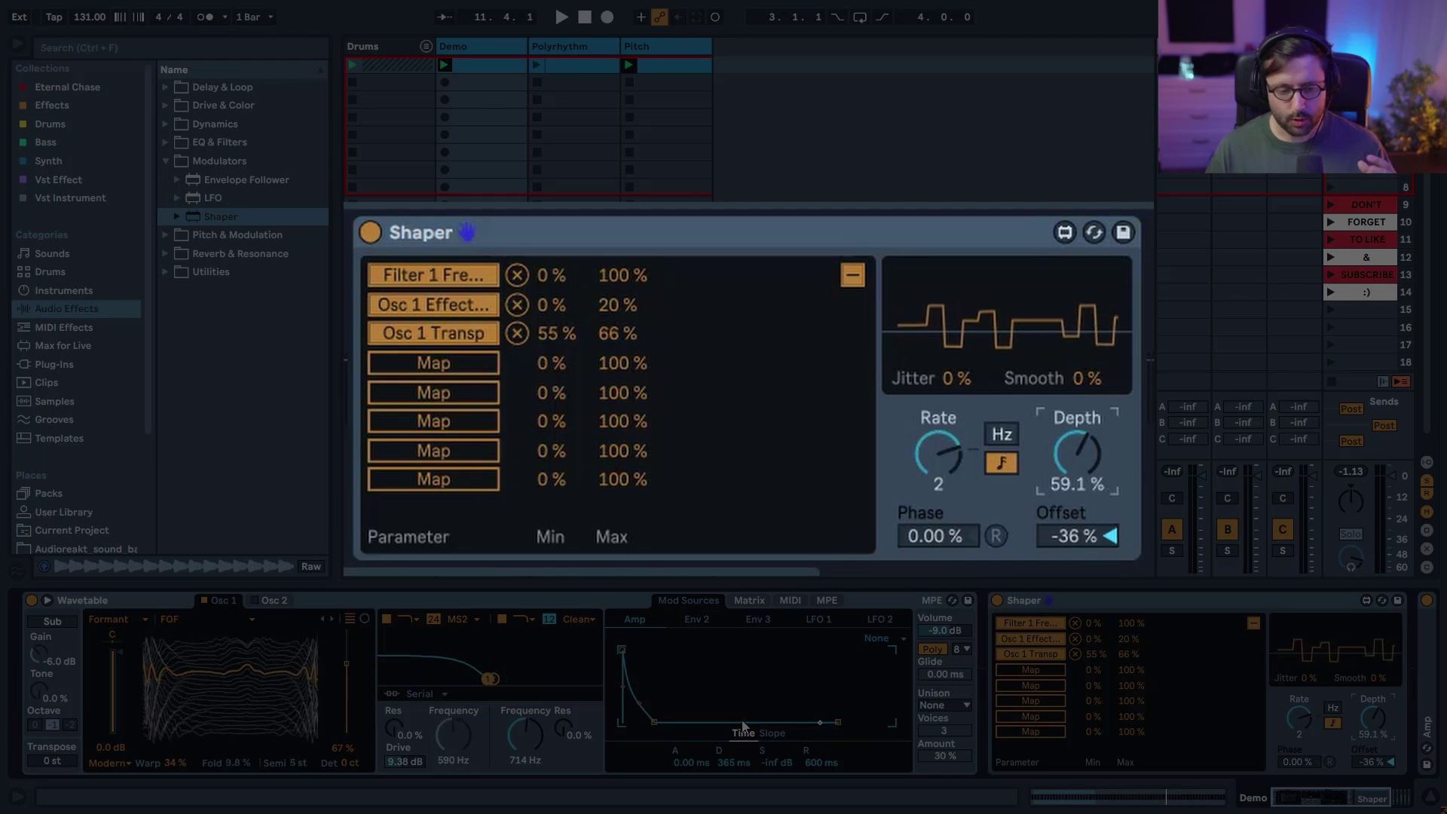
- Solo the Polyrhythm track and set its second Shaper's rate to 3/4 while playing
click(852, 275)
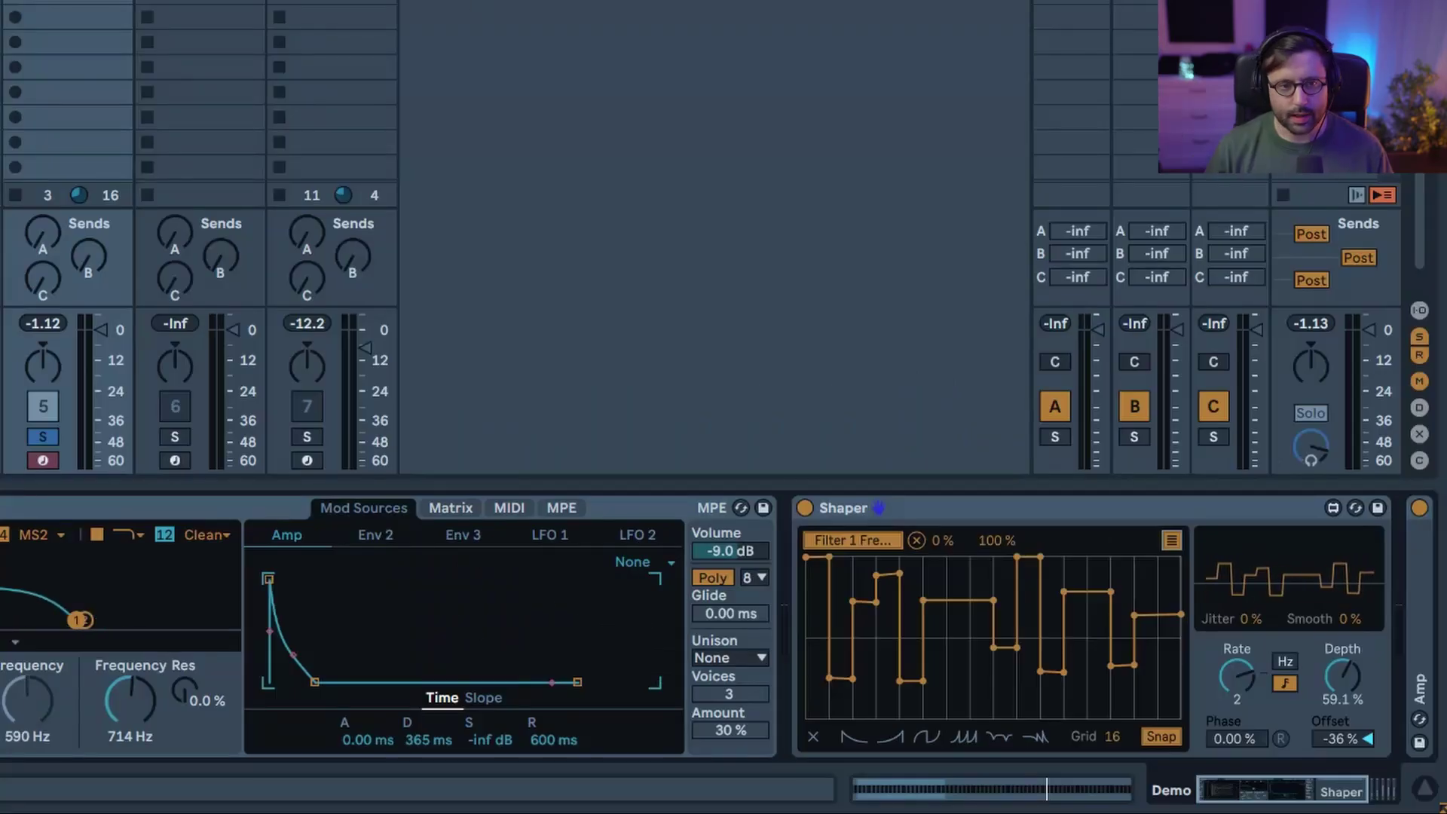
click(174, 432)
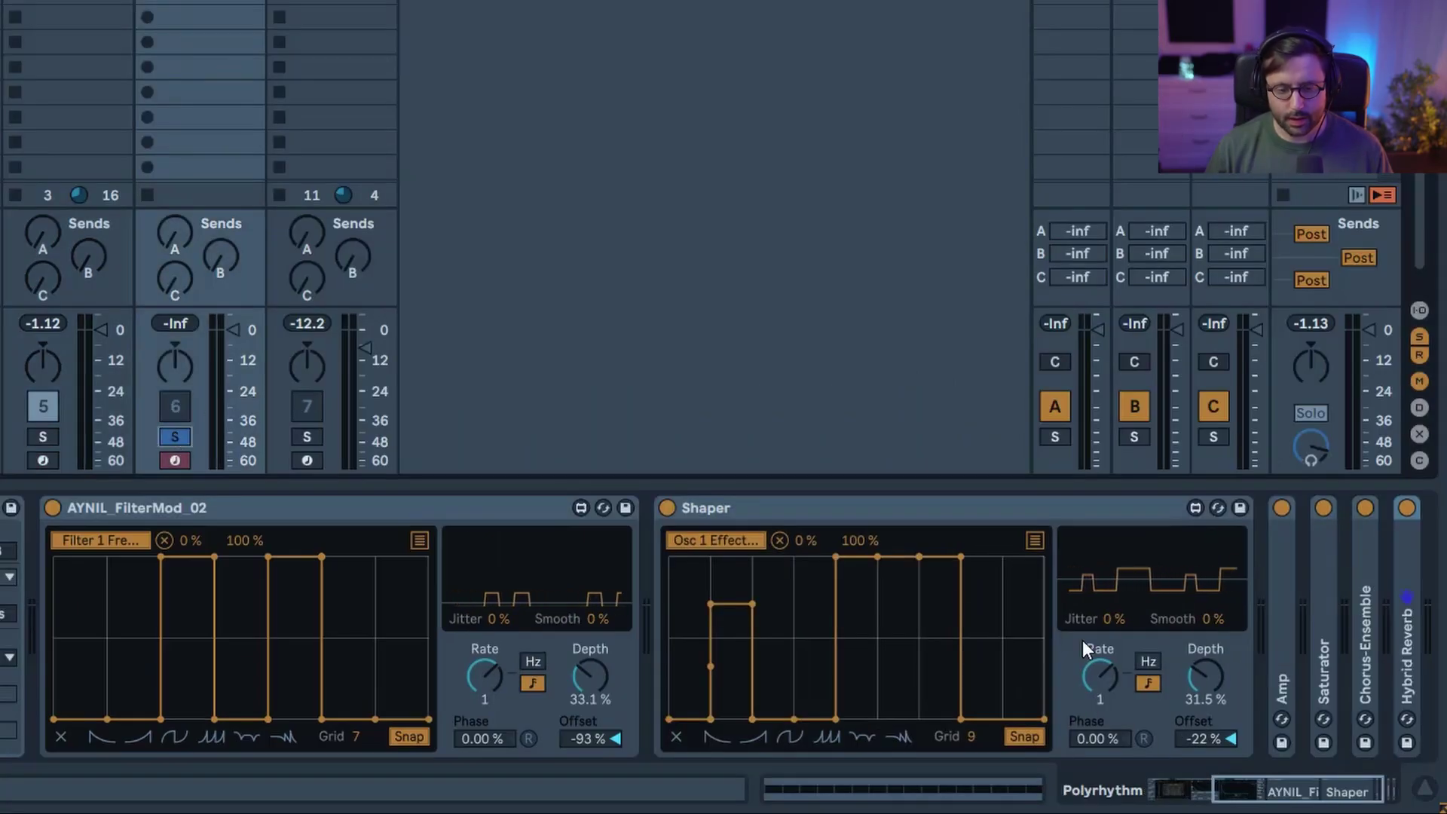
click(1253, 790)
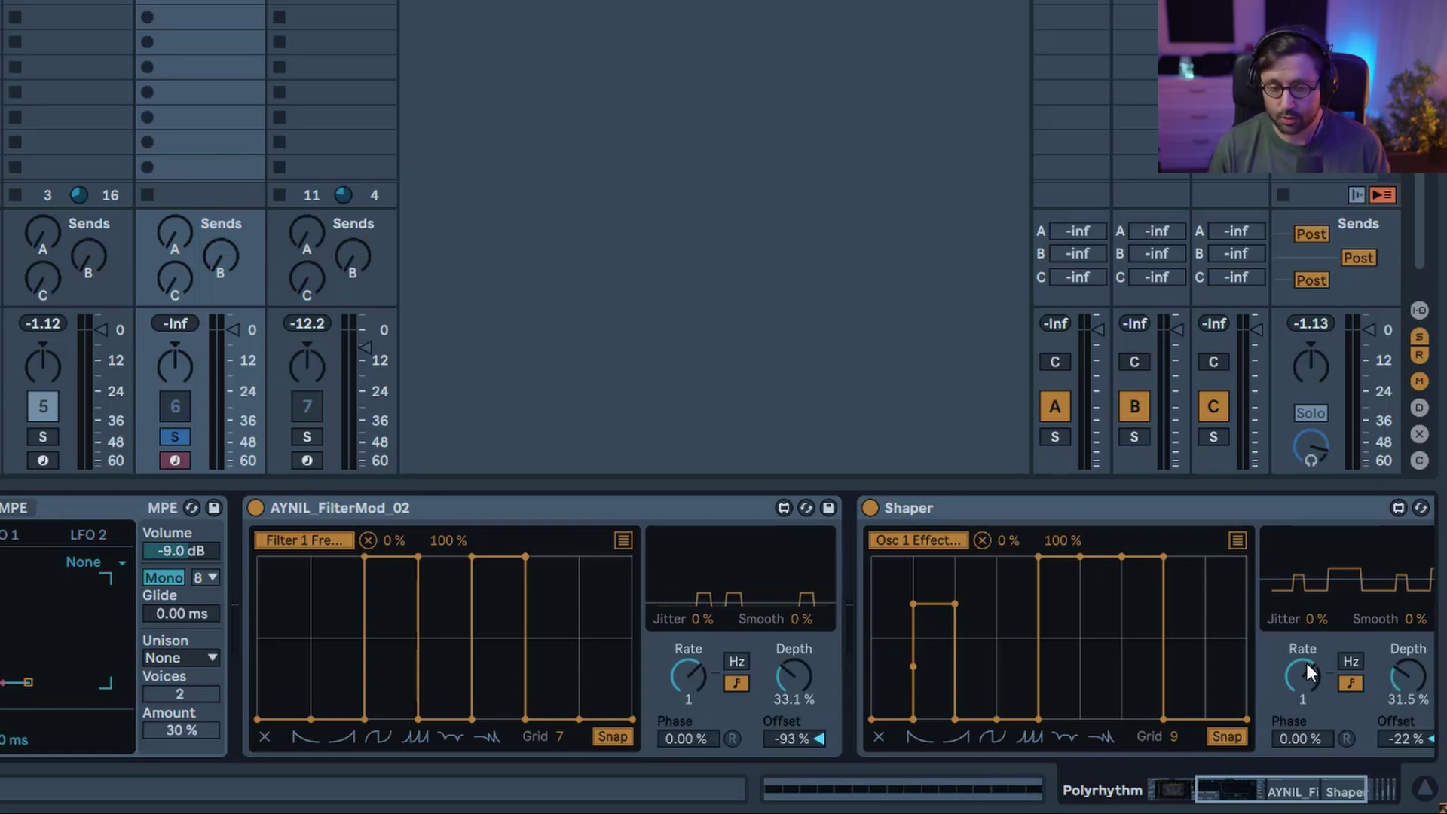
key(space)
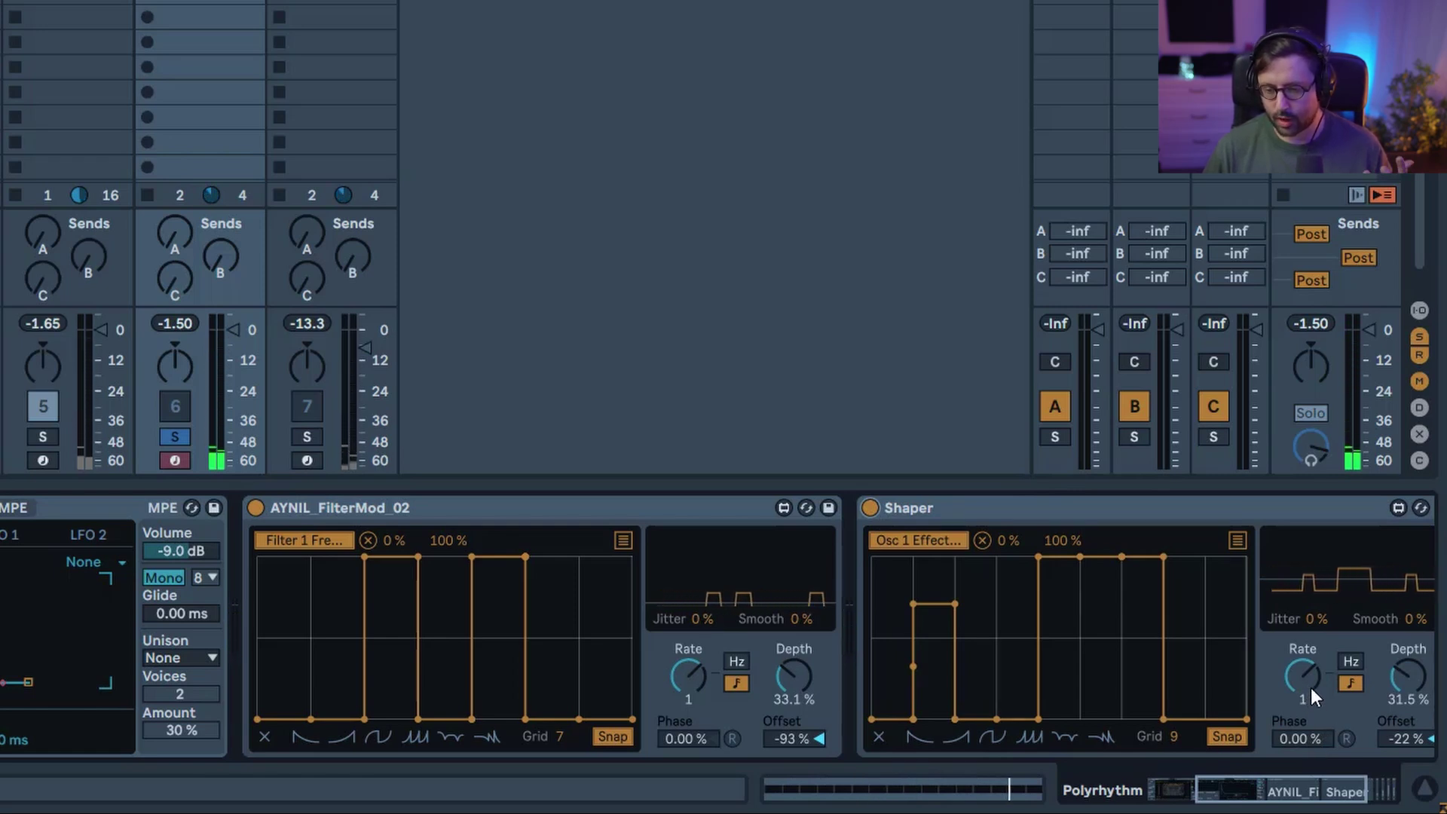
drag(1304, 683, 1305, 695)
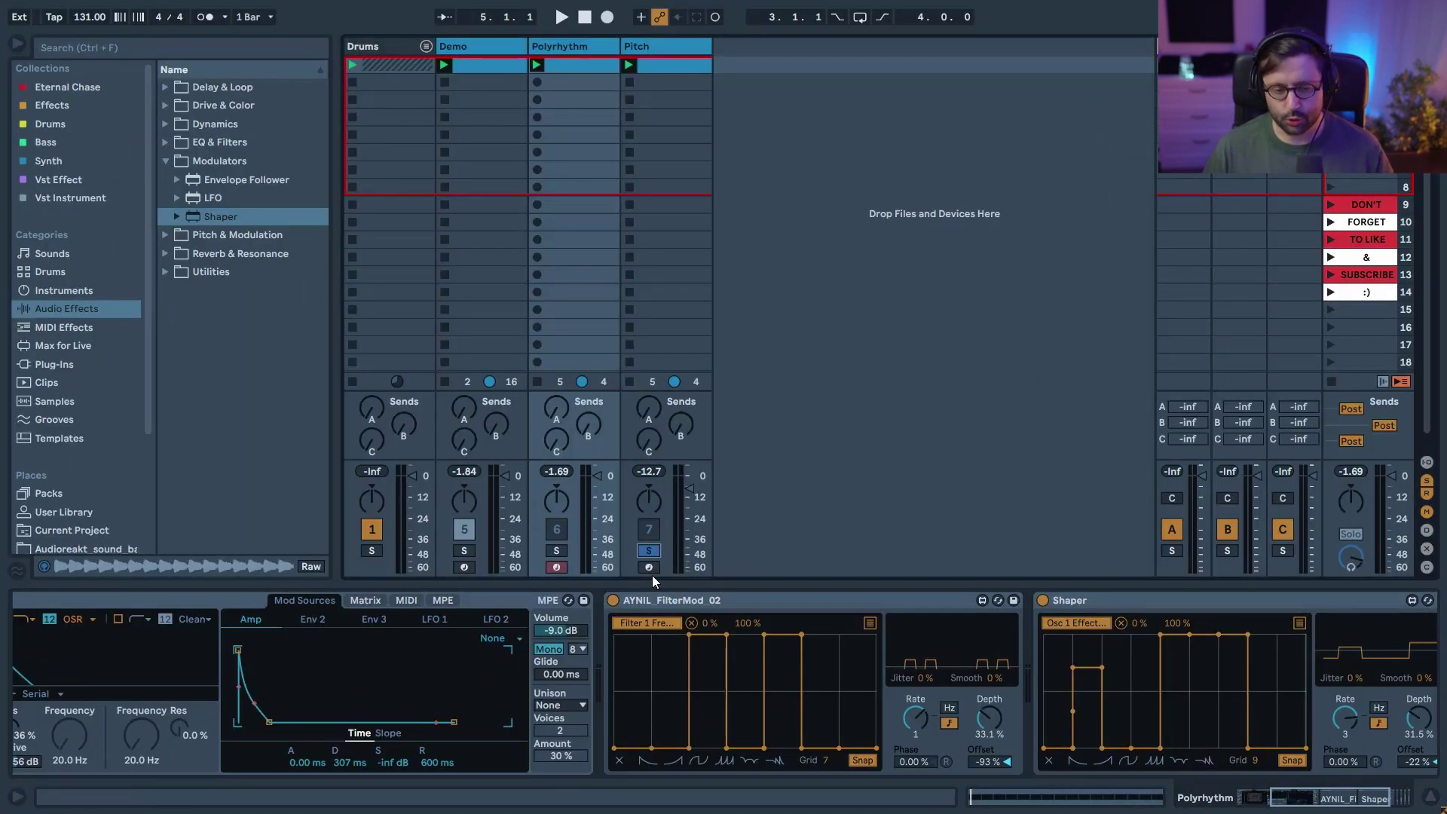
- Play the Pitch track, check the Shaper's mapping list, then bypass the Shaper
click(663, 52)
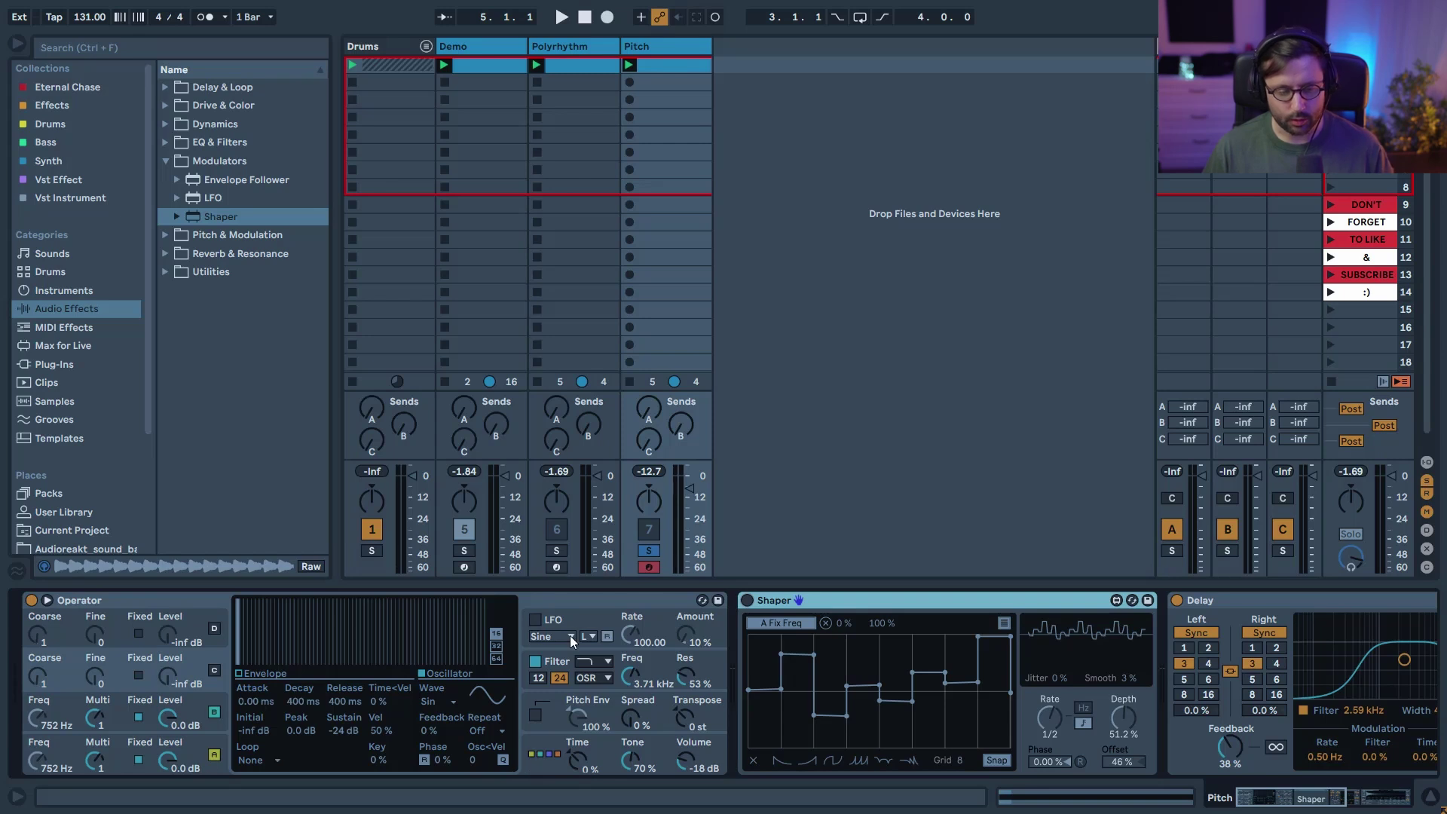
key(space)
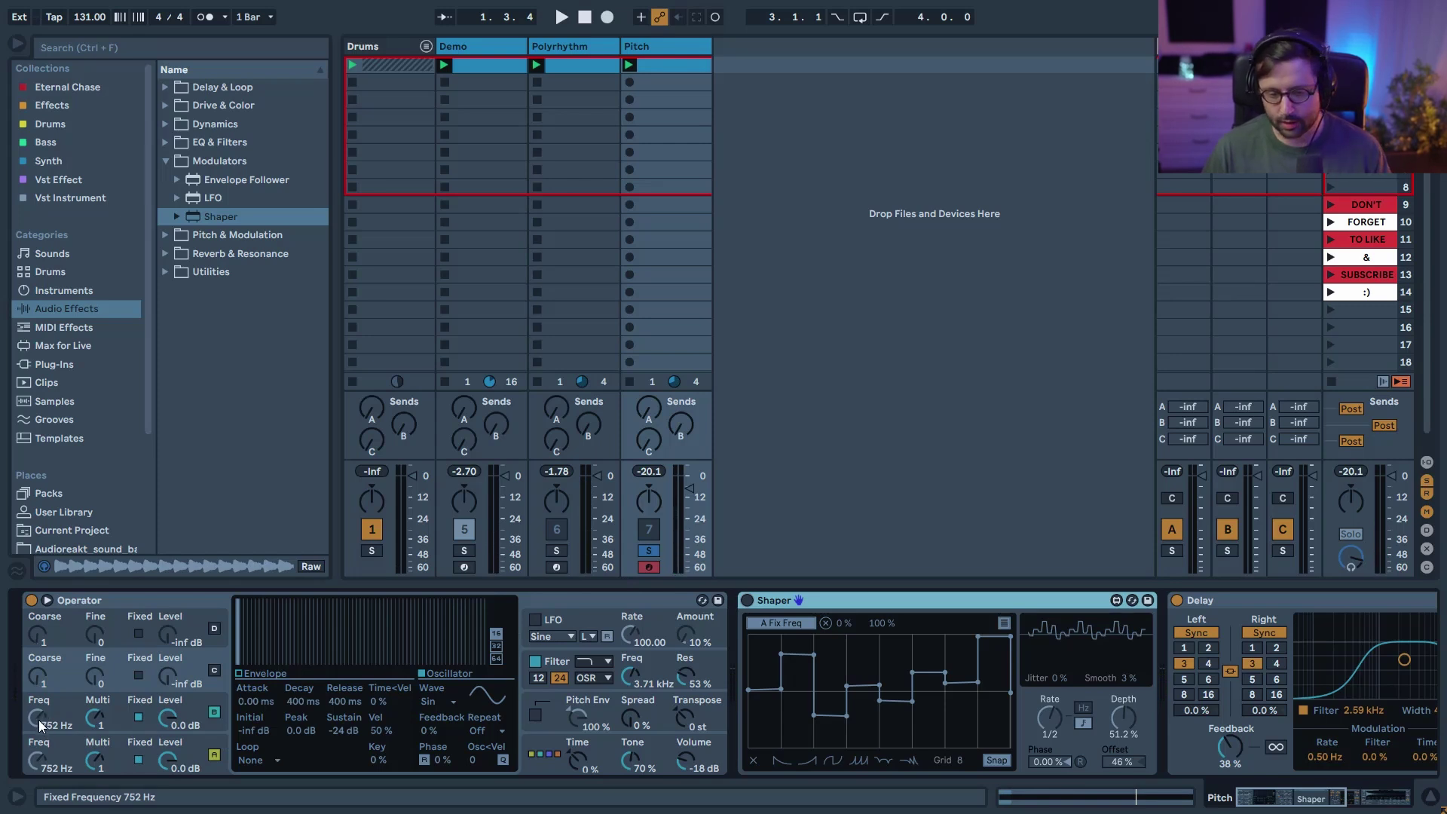
click(753, 600)
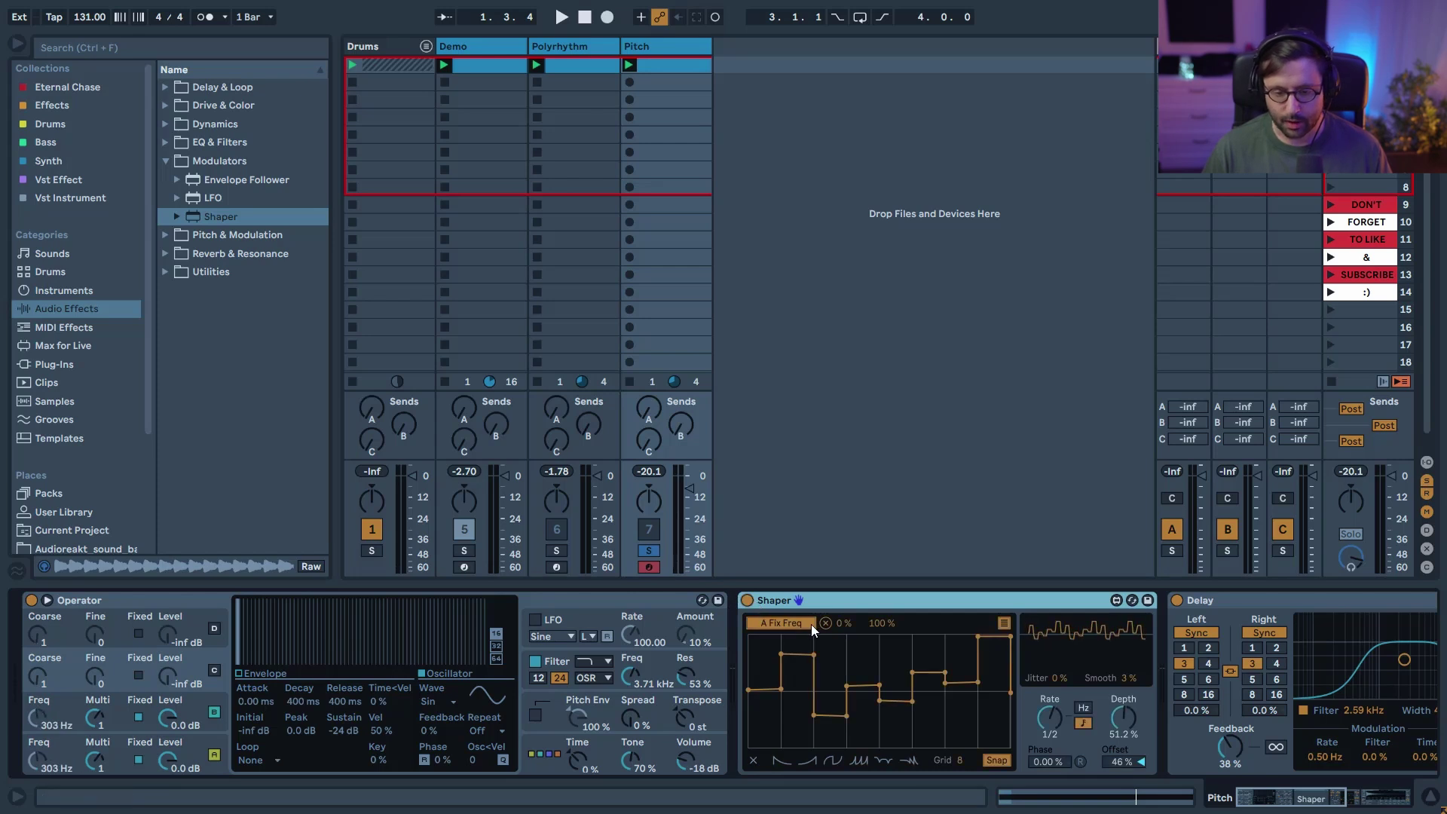
click(1003, 623)
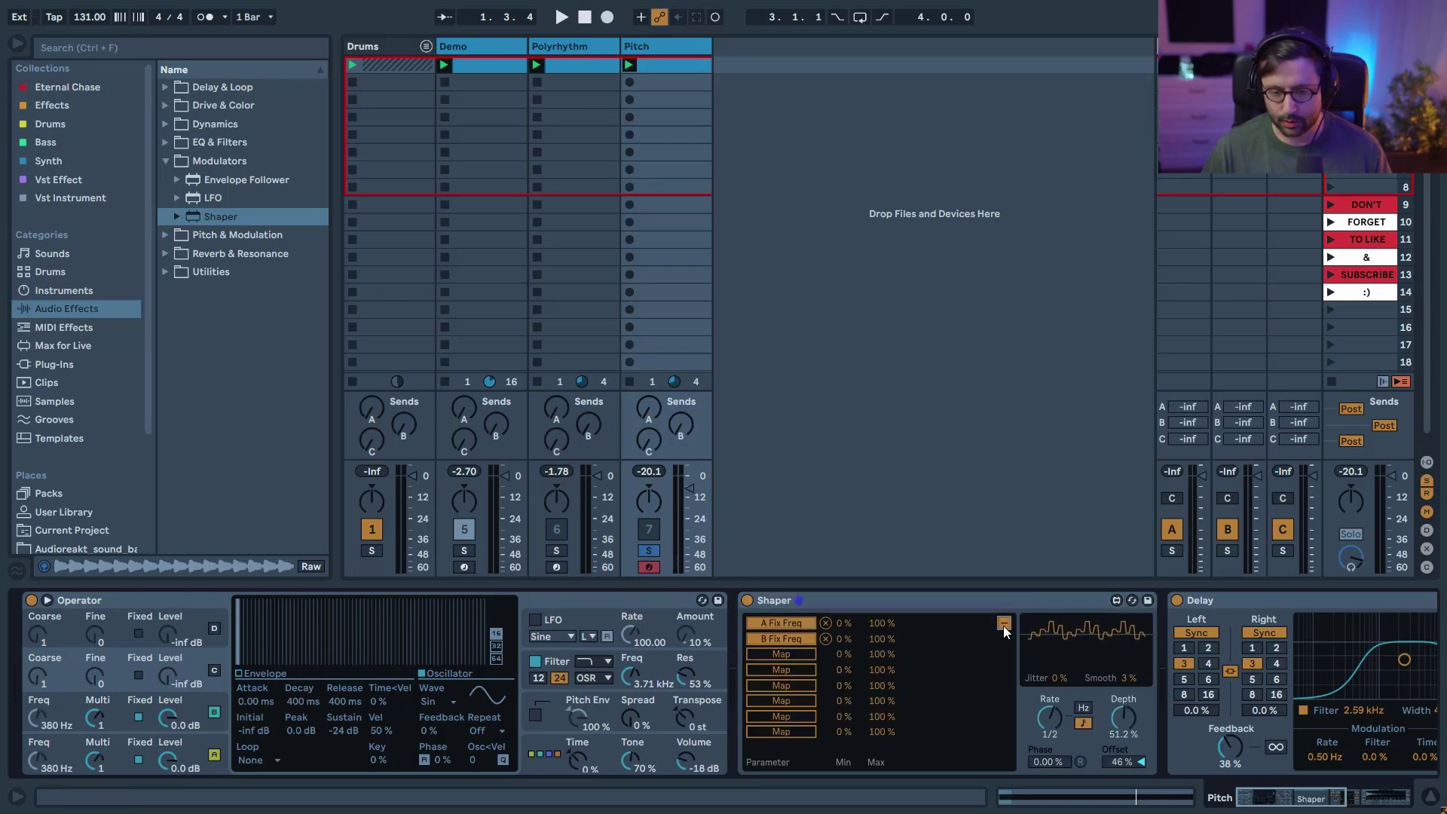
click(1002, 623)
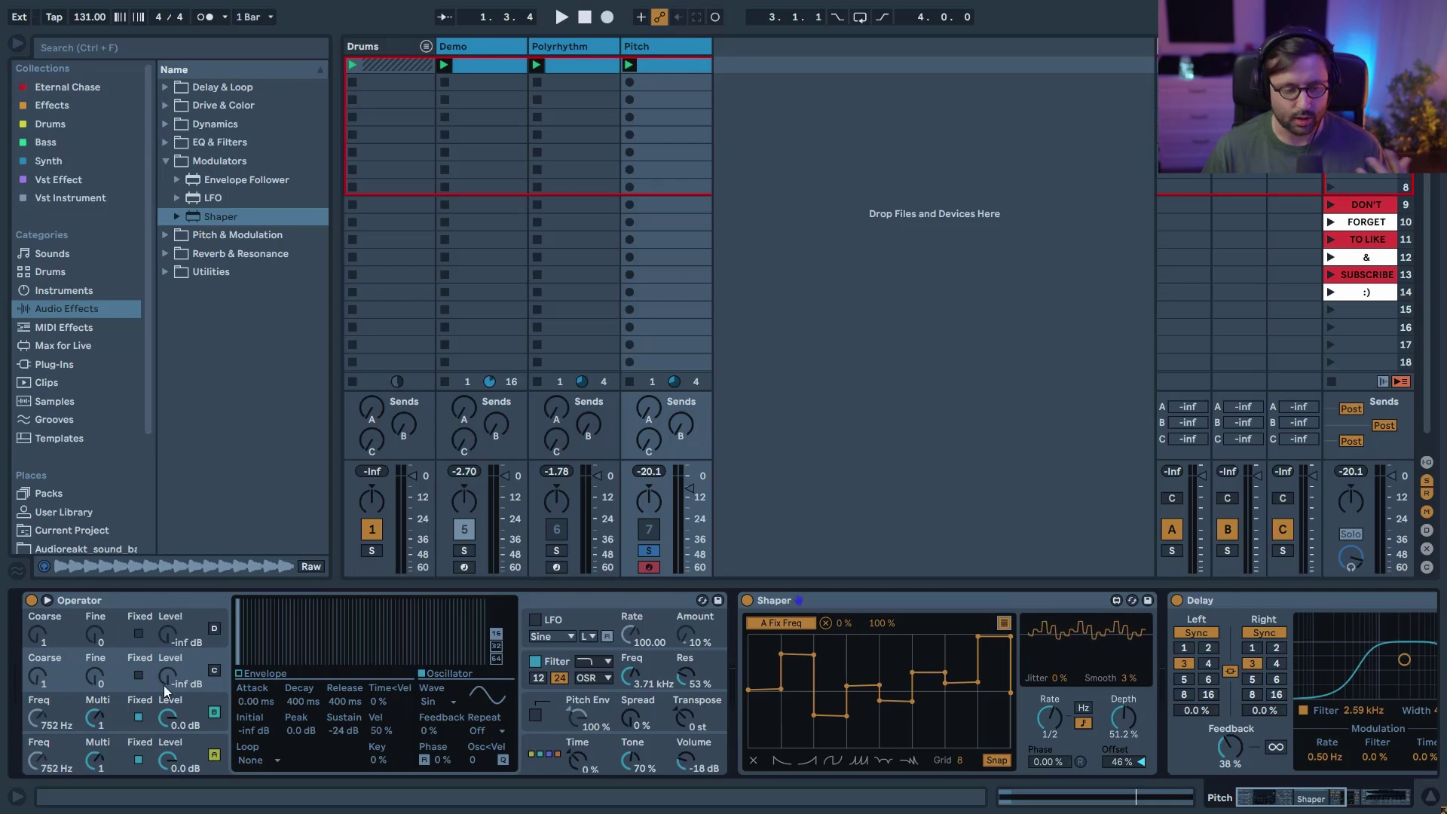
click(746, 601)
key(space)
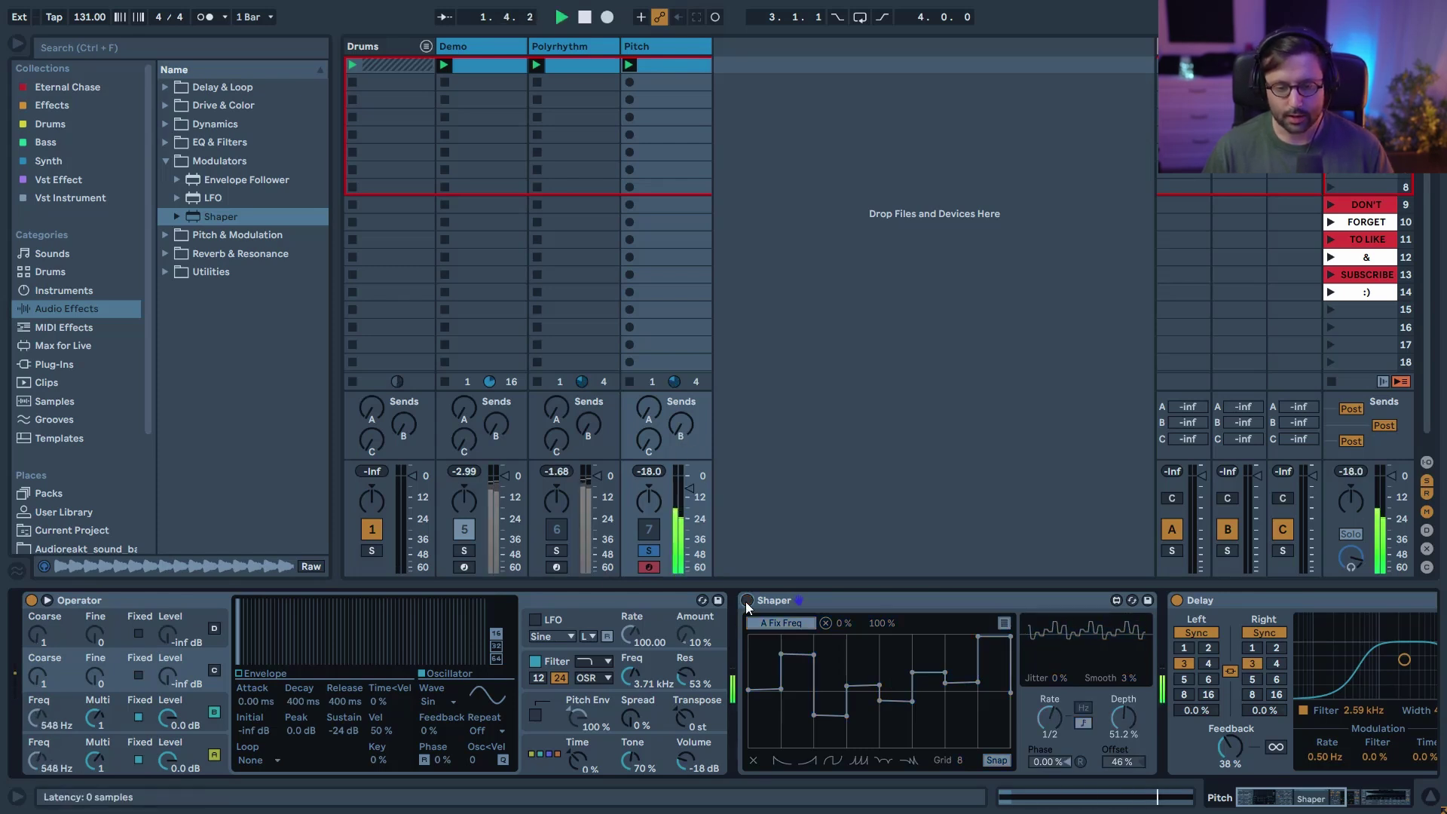
- Re-enable the Shaper, adjust its smoothing, and lower Operator's filter cutoff from 3.71 kHz to 2.29 kHz
click(747, 600)
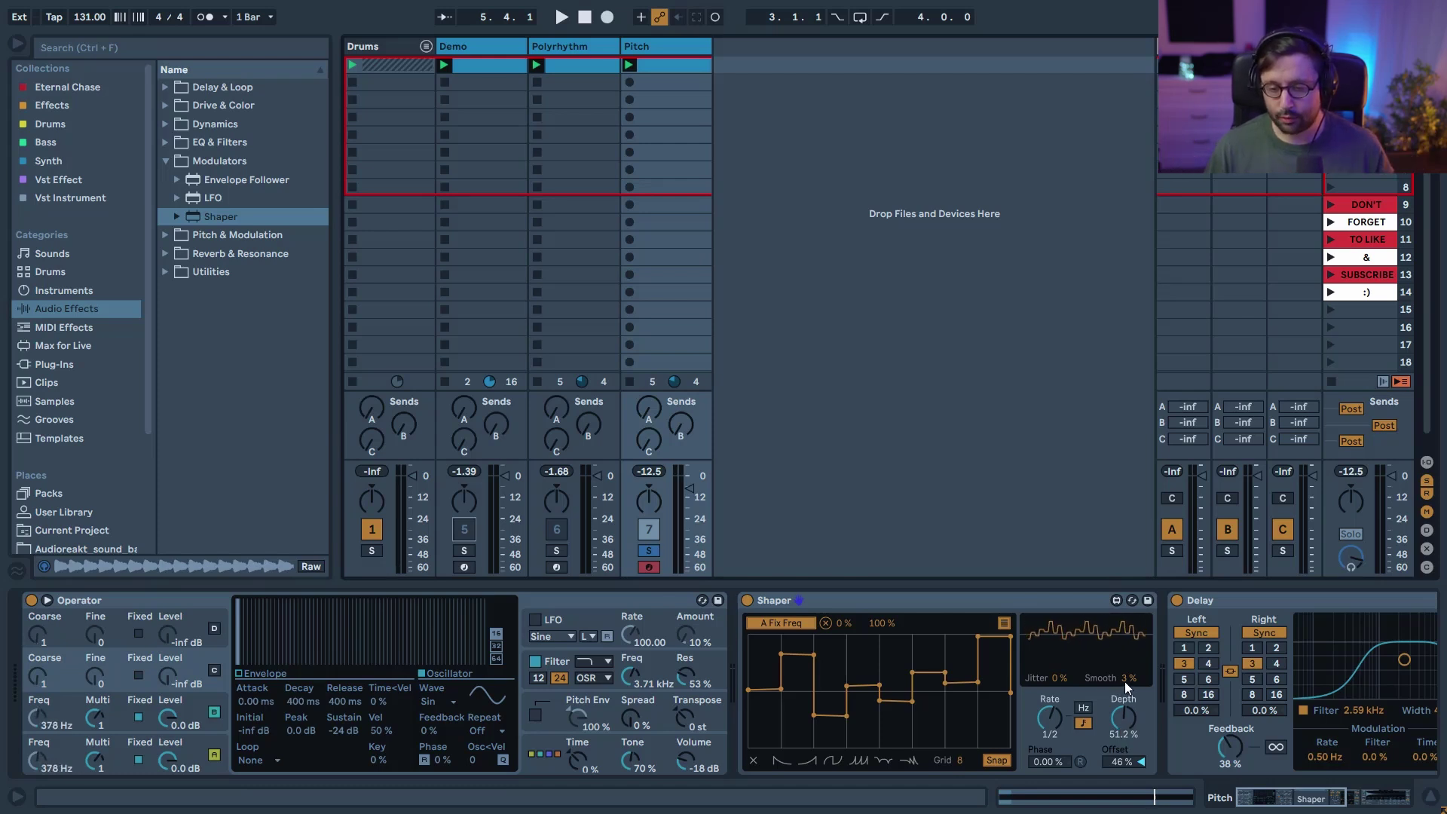
drag(1124, 681, 1124, 700)
key(space)
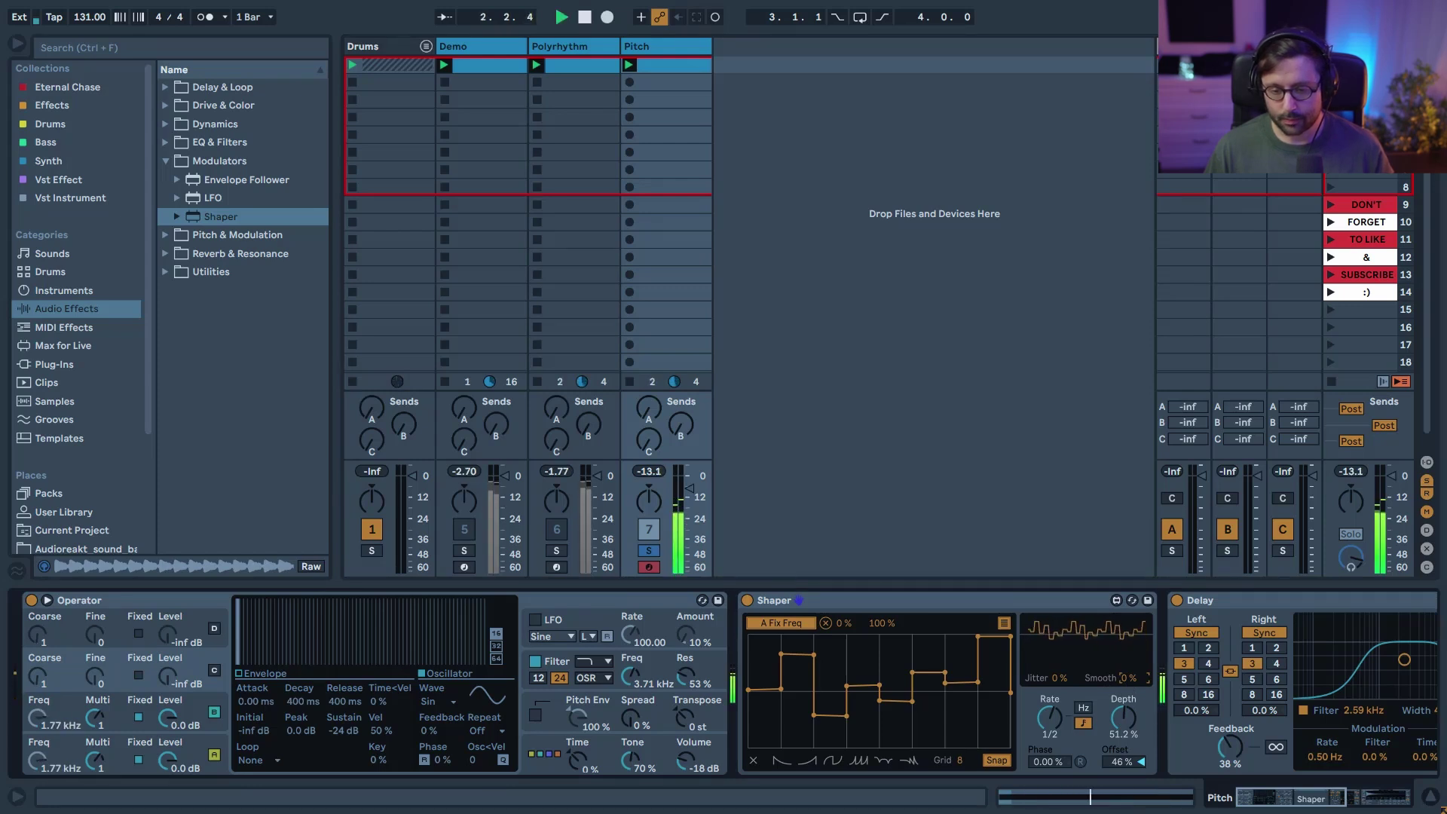
key(space)
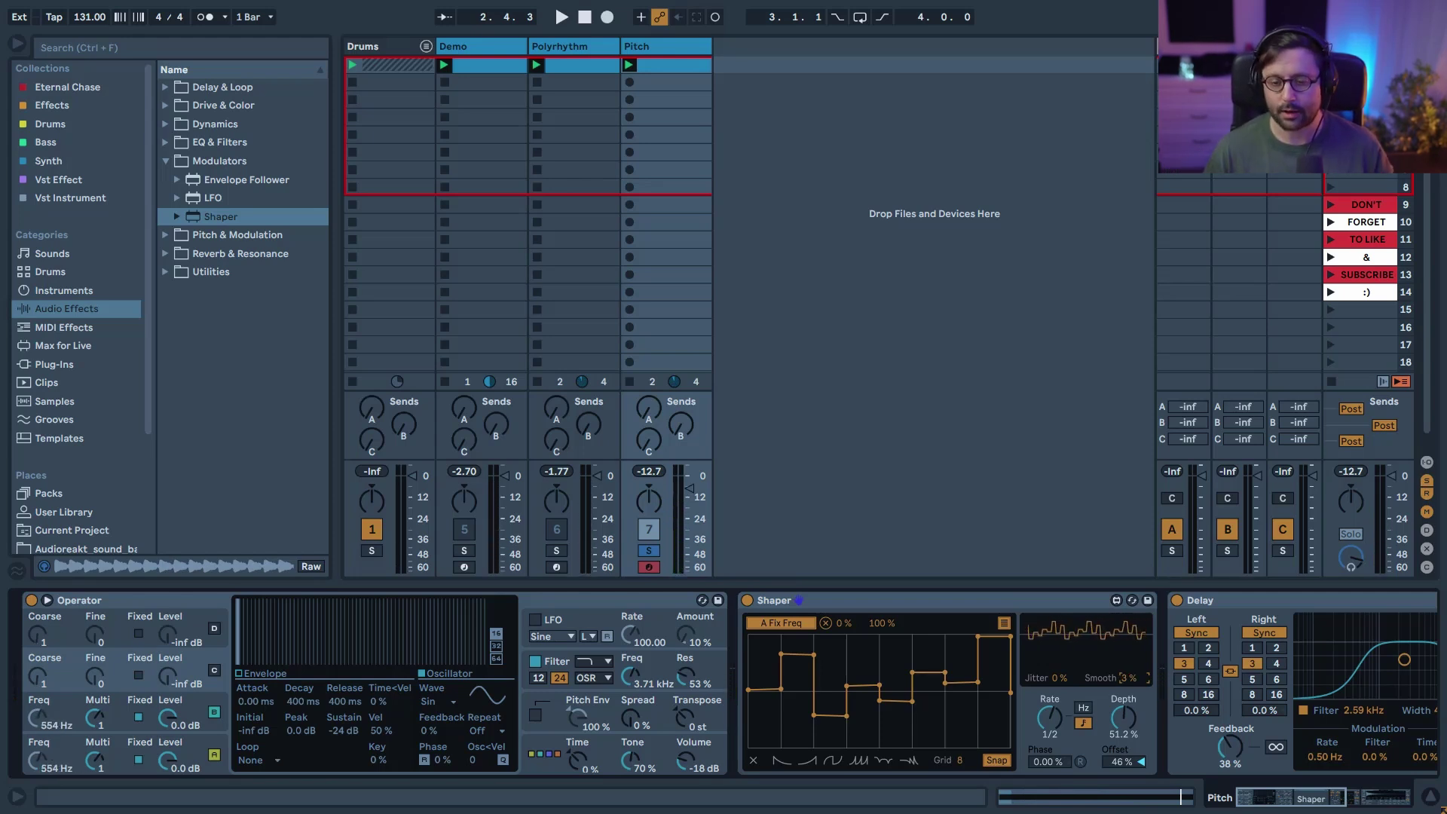
key(space)
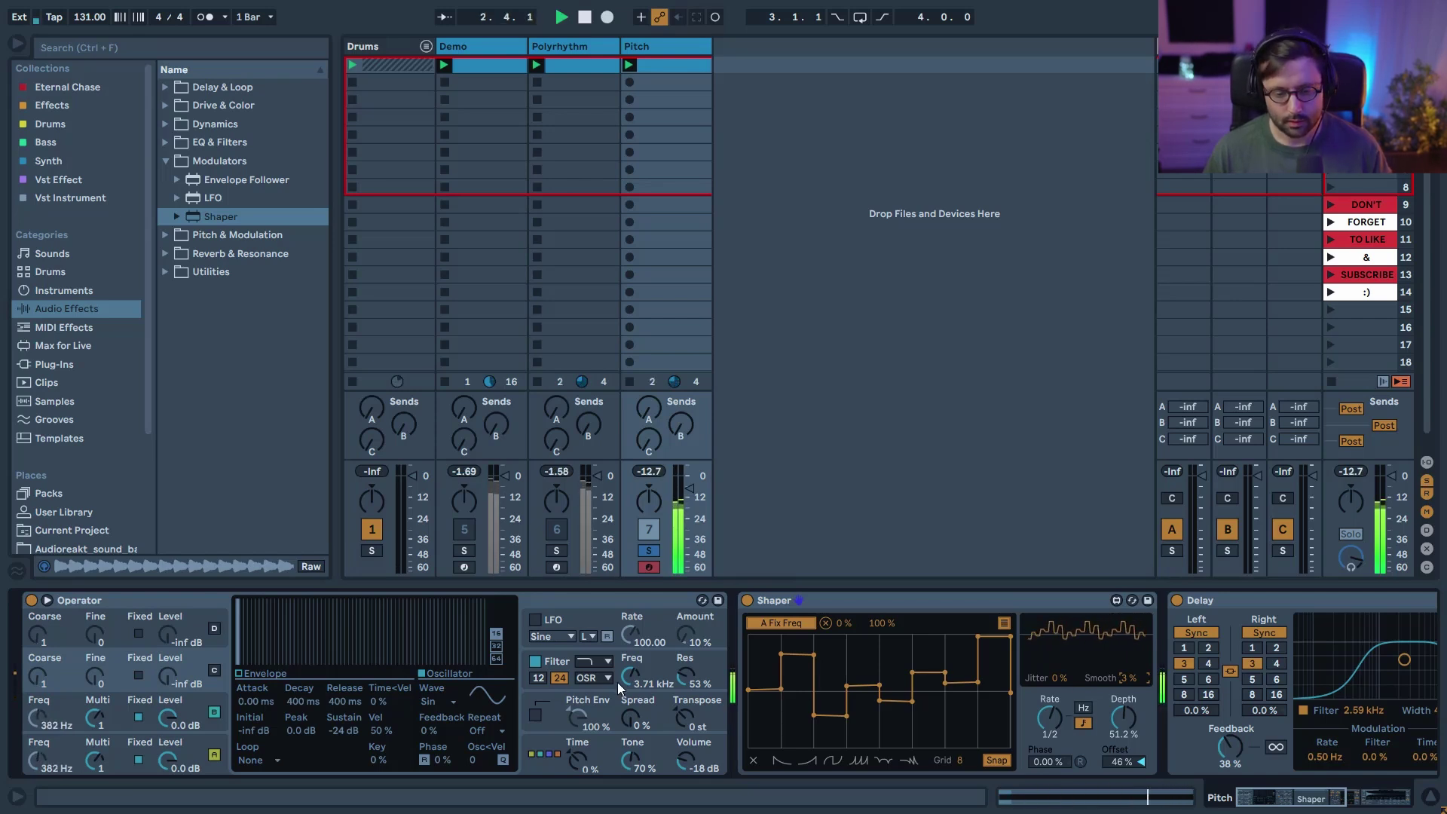
drag(627, 678, 617, 731)
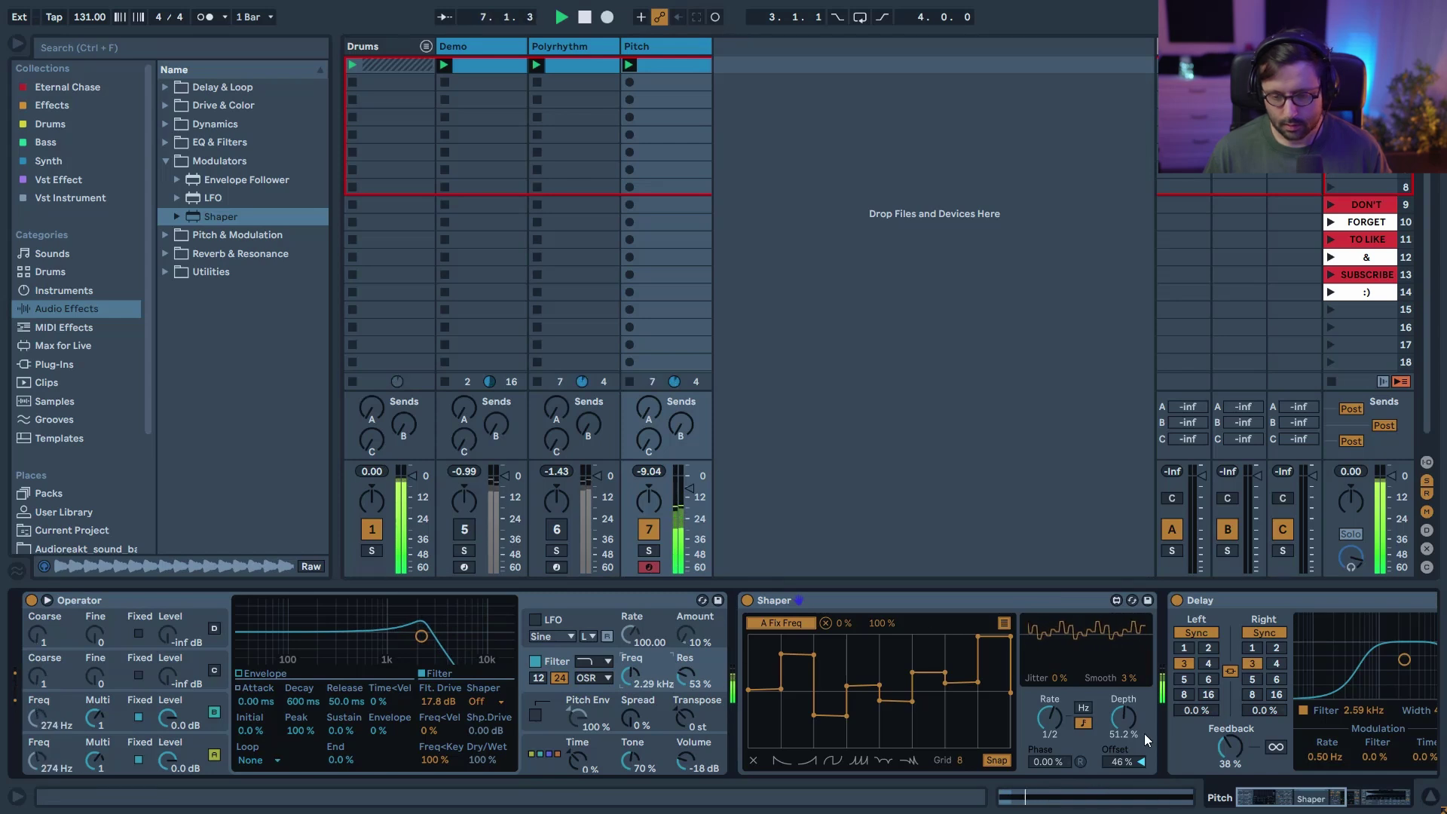